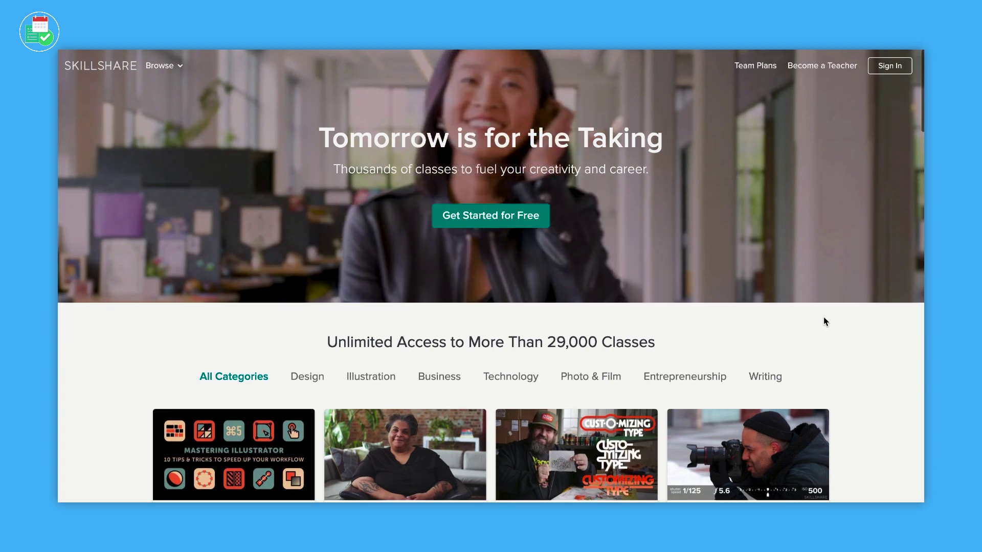
Browse the Skillshare class catalogue, open the class "Customizing Type with Draplin: Creating Wordmarks That Work" and play its introduction.
scroll(824, 321, down, 5)
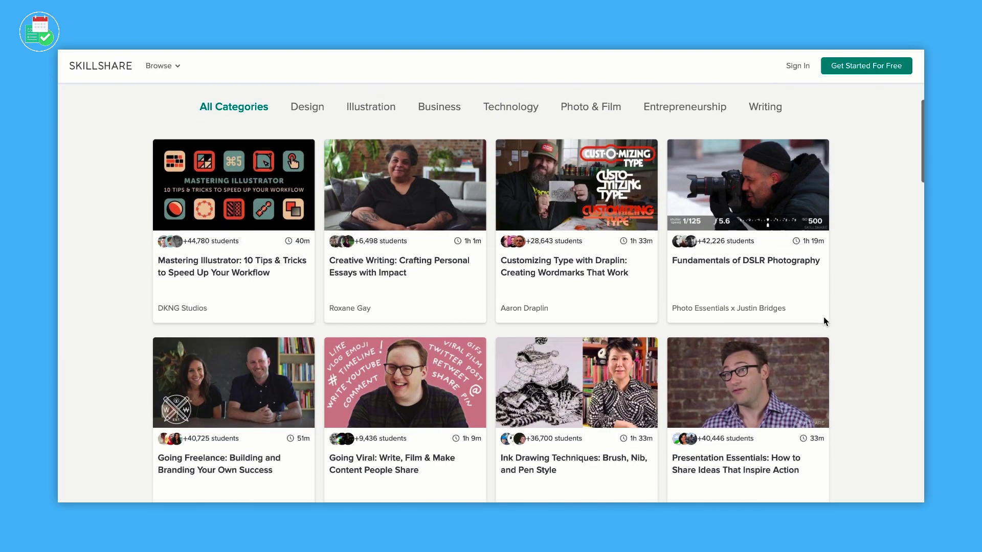
scroll(823, 317, down, 1)
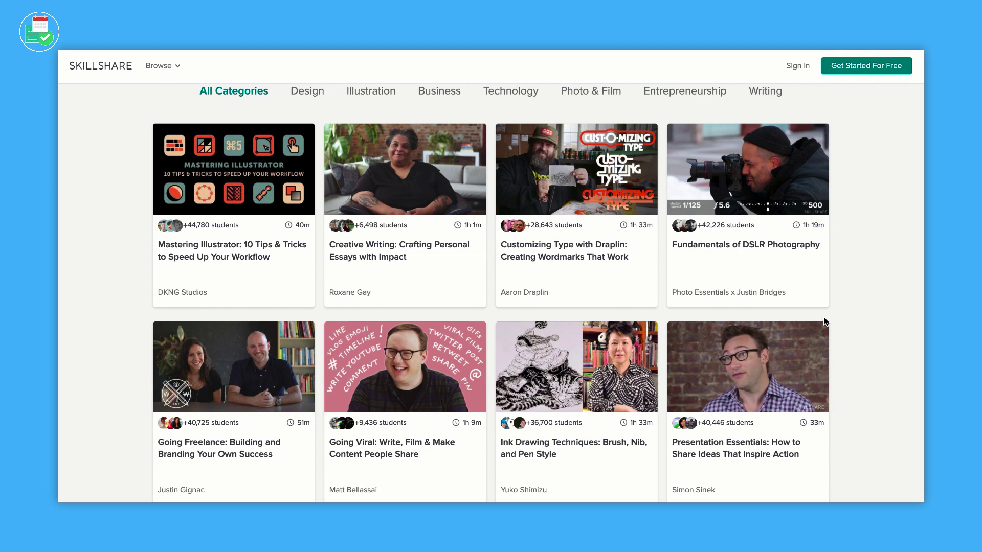
click(573, 181)
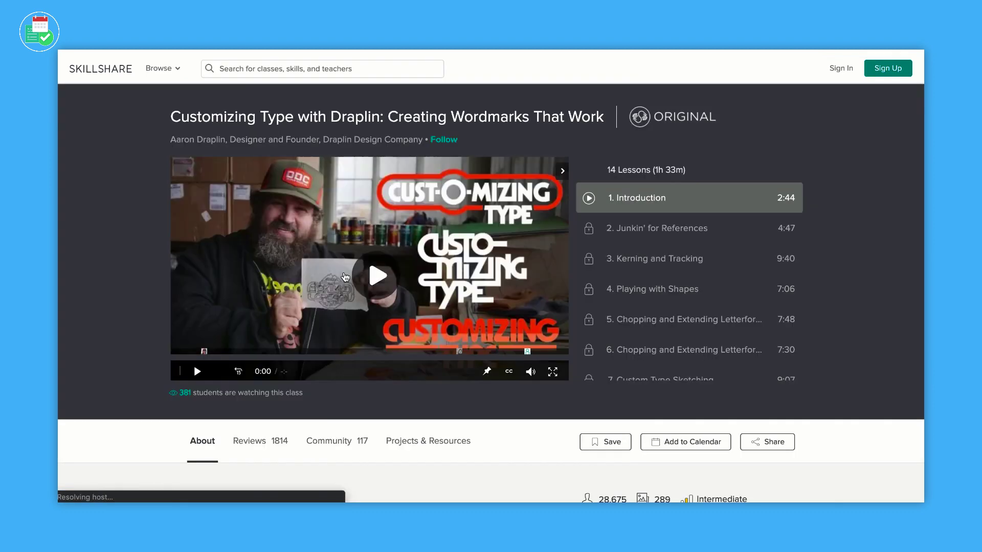
click(345, 277)
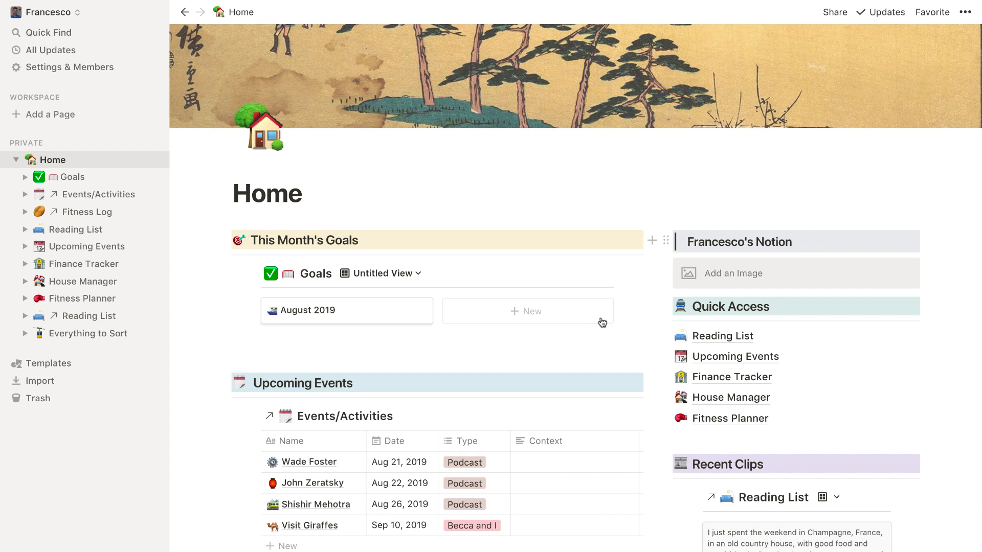
Look over the Home page in Notion and check which views the Goals database offers.
scroll(602, 322, down, 2)
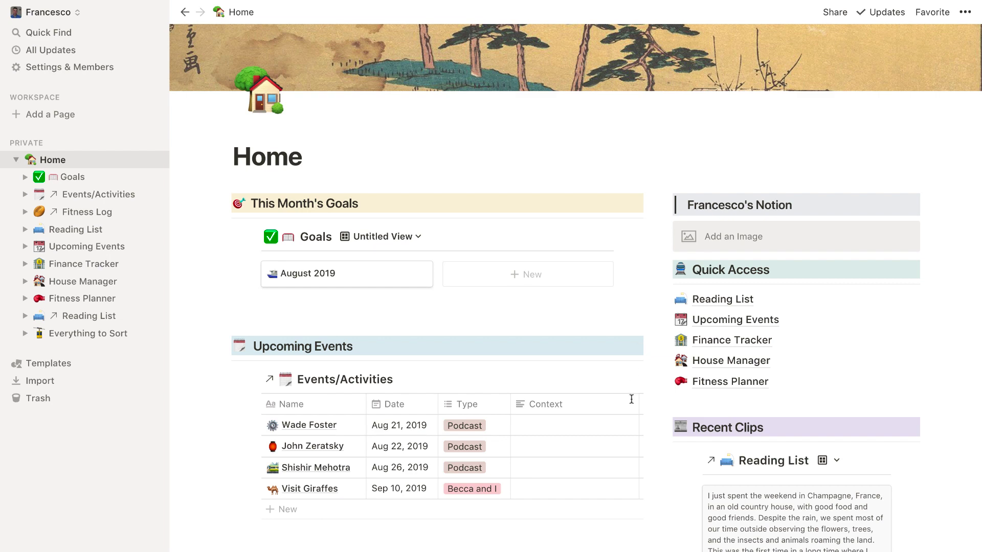
scroll(489, 499, down, 2)
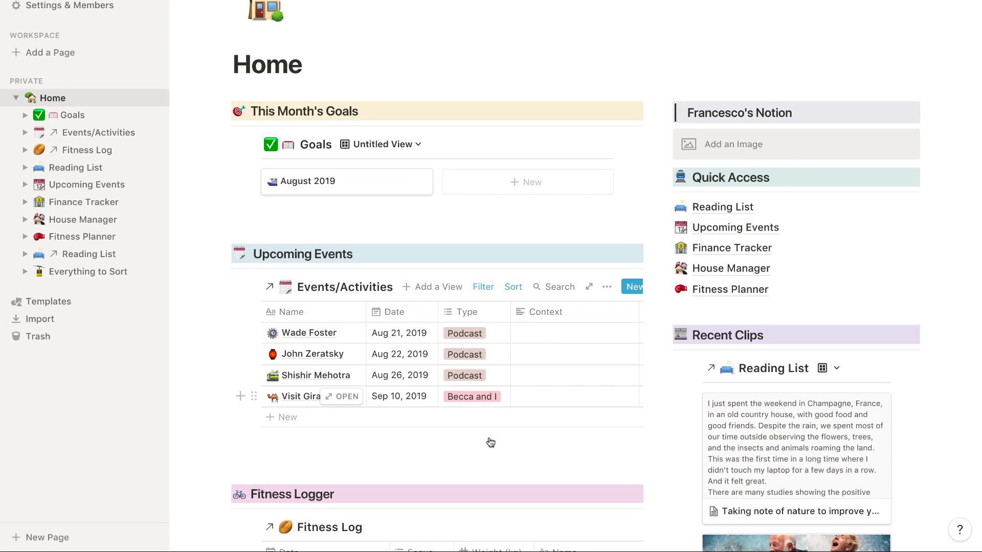
scroll(490, 443, up, 2)
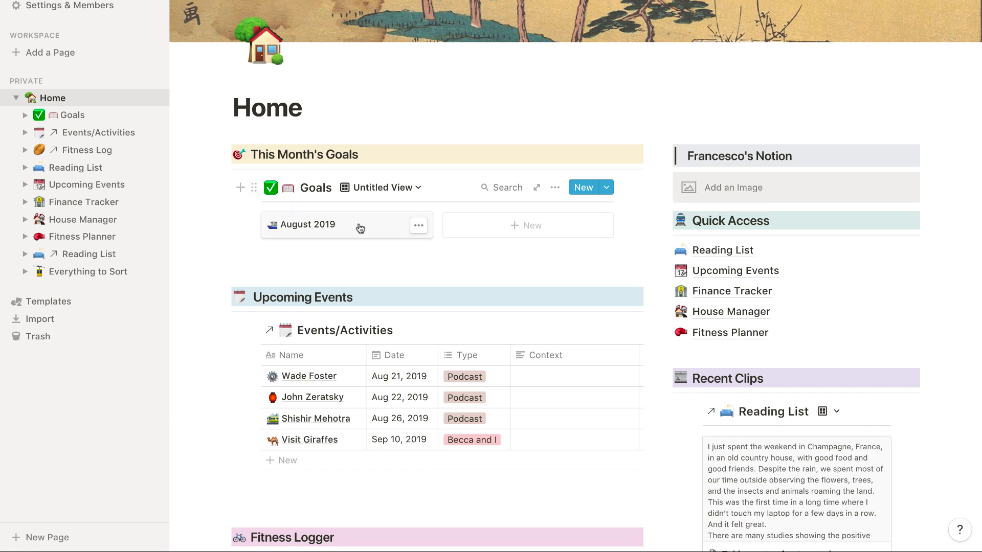
click(382, 188)
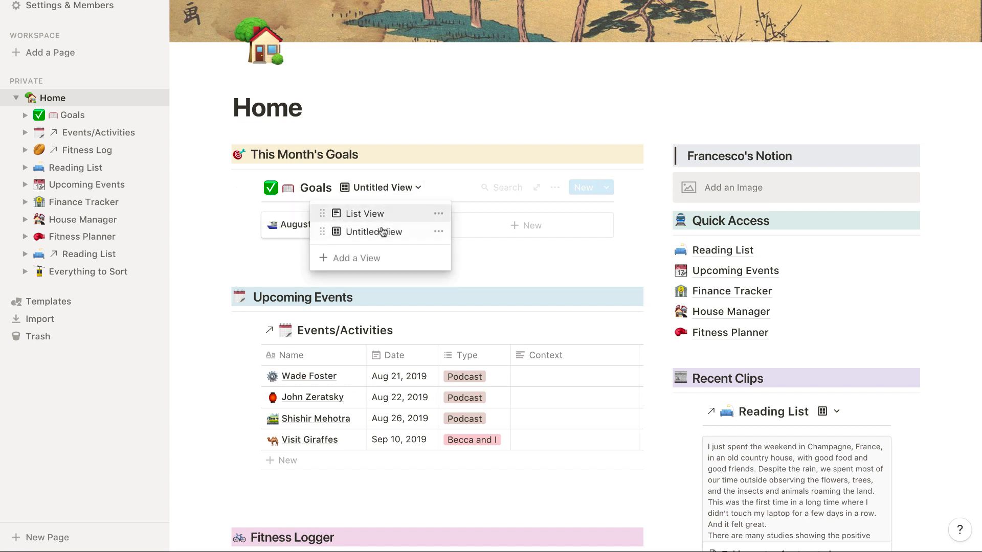
click(288, 250)
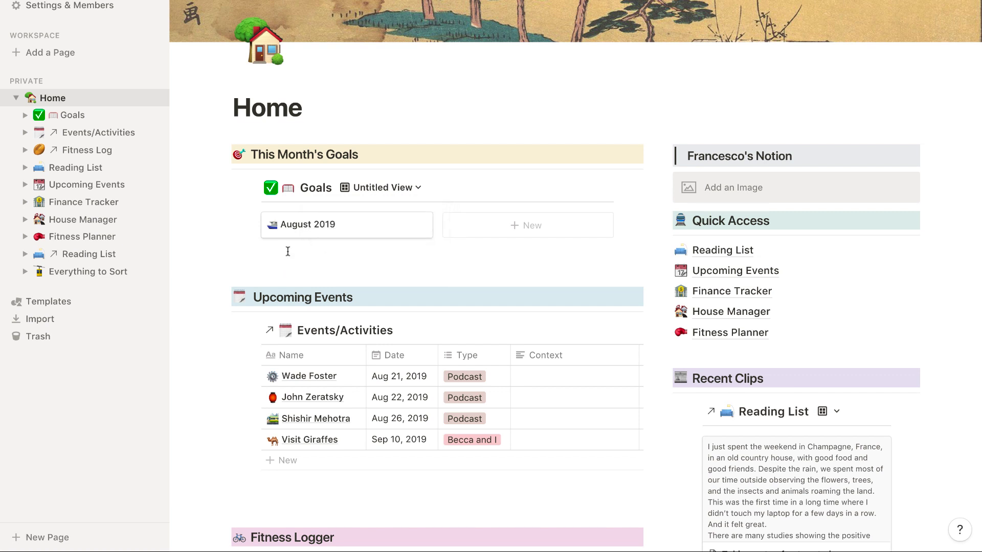
Read the targets in the August 2019 goal page and check the options available for the Goals database.
click(300, 227)
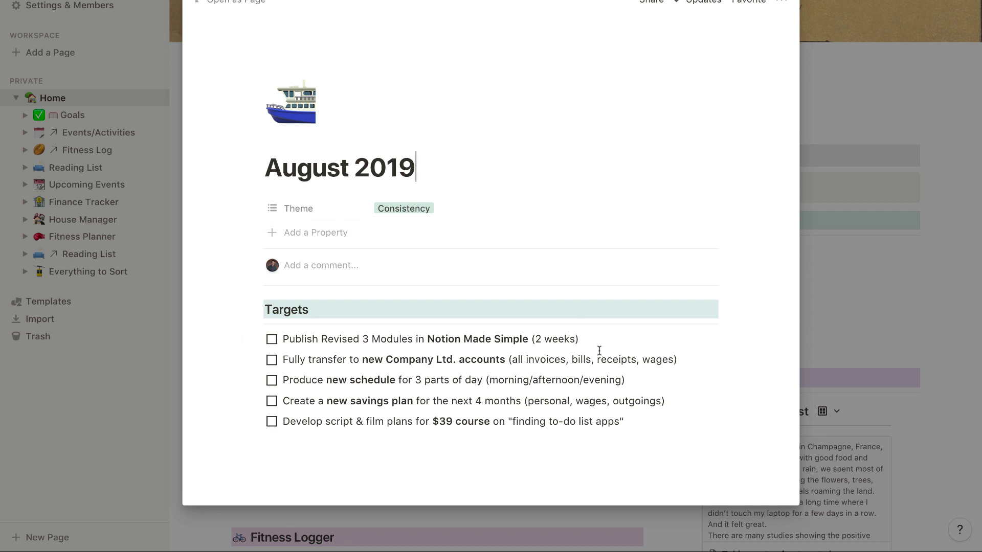
click(830, 248)
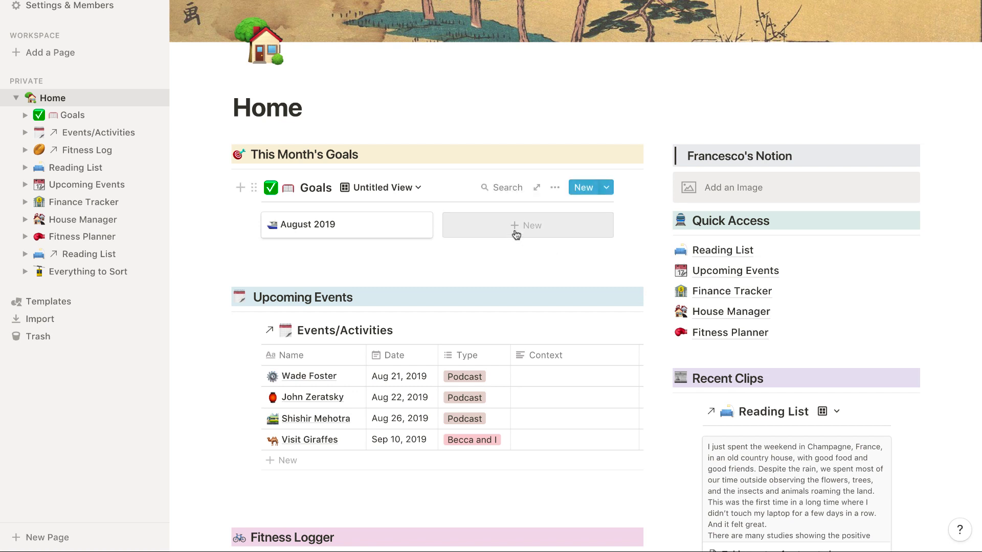
click(556, 189)
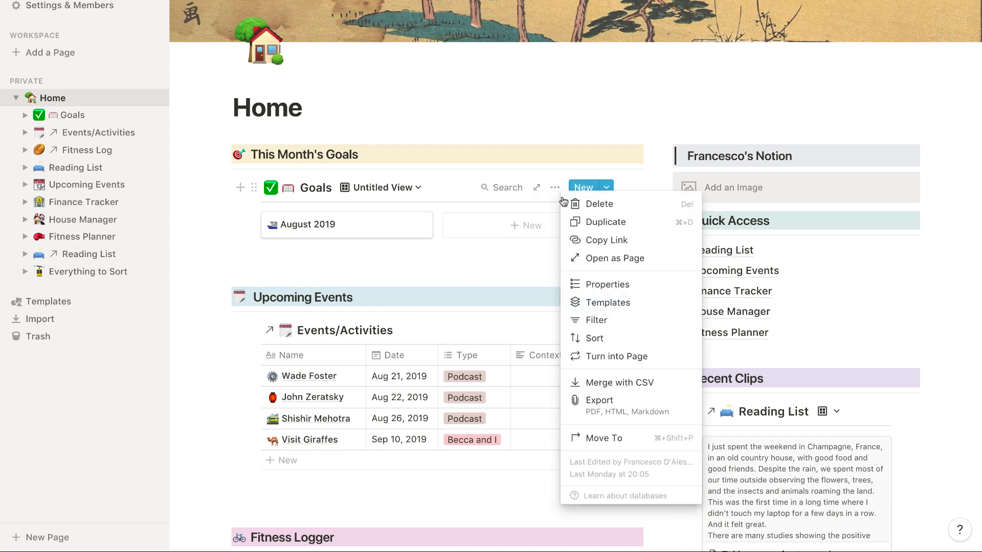
click(536, 267)
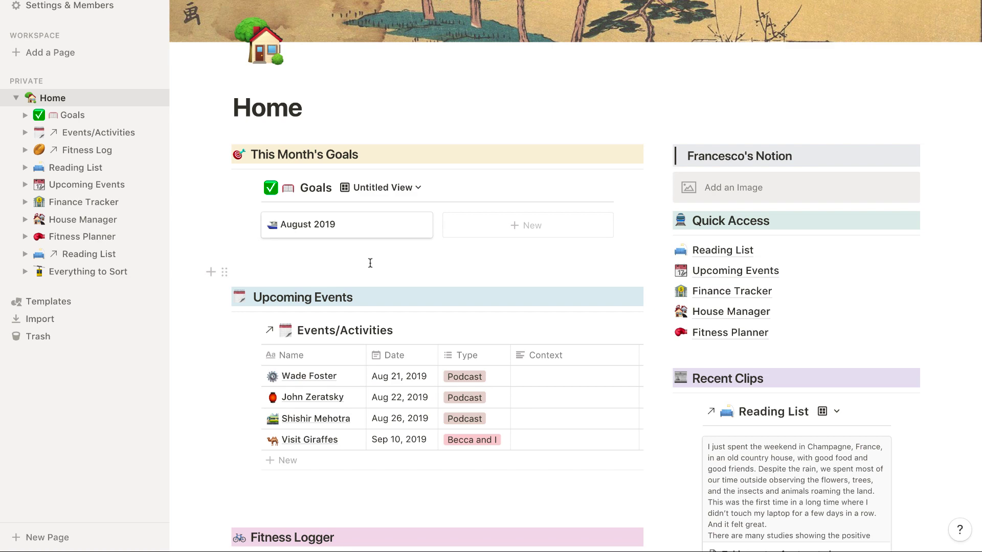
Open the full Events/Activities calendar from the Upcoming Events section and look through July and August 2019.
scroll(370, 263, down, 3)
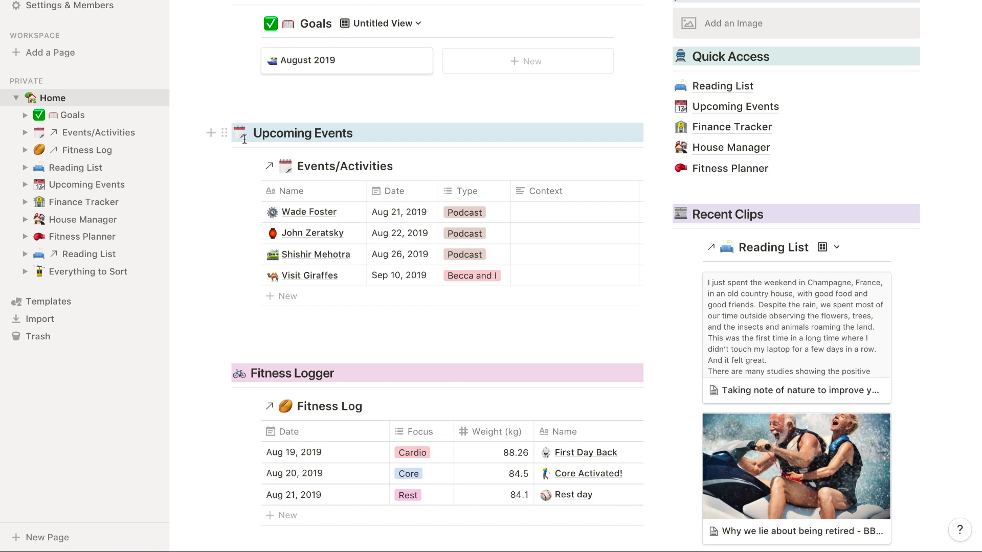
click(355, 168)
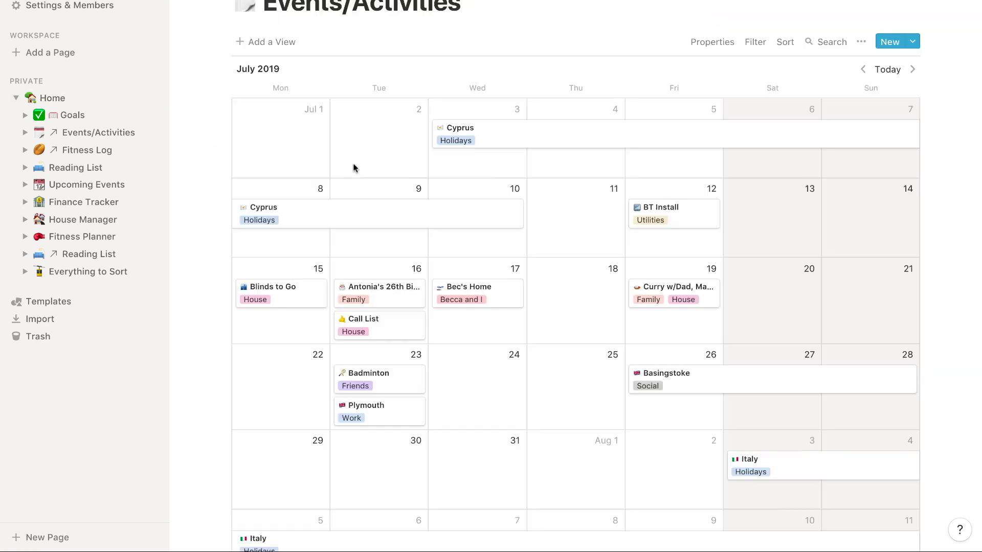
scroll(503, 290, down, 1)
scroll(503, 290, down, 2)
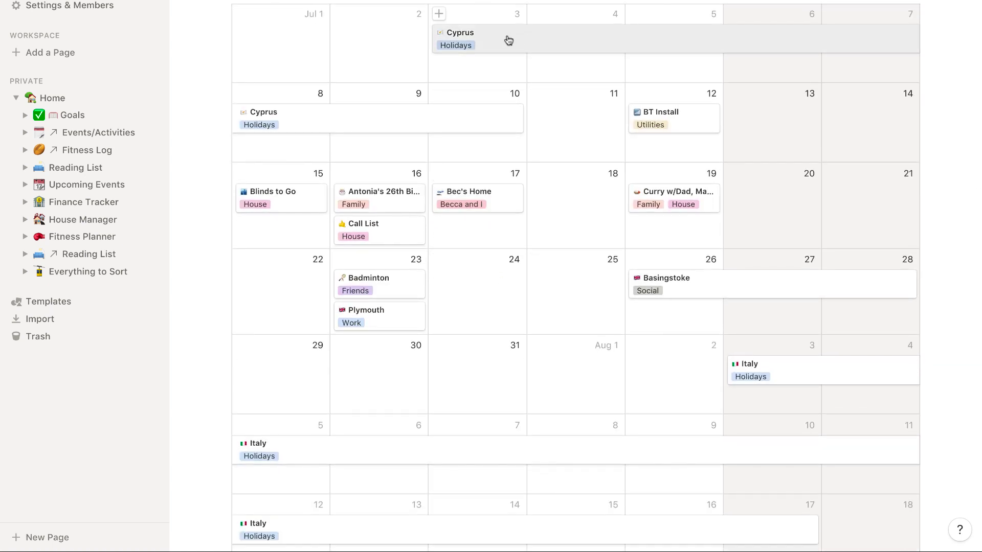
scroll(462, 380, down, 5)
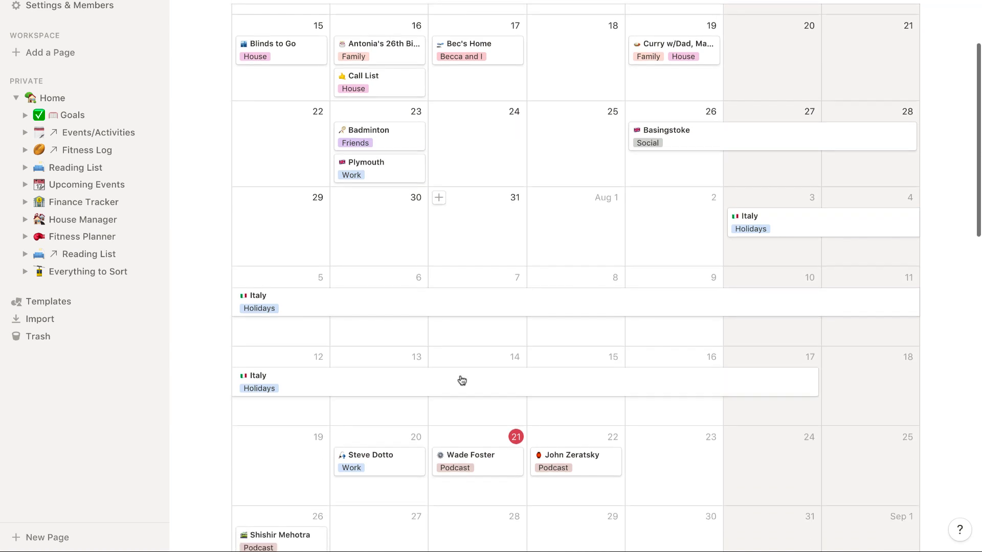
scroll(462, 380, down, 2)
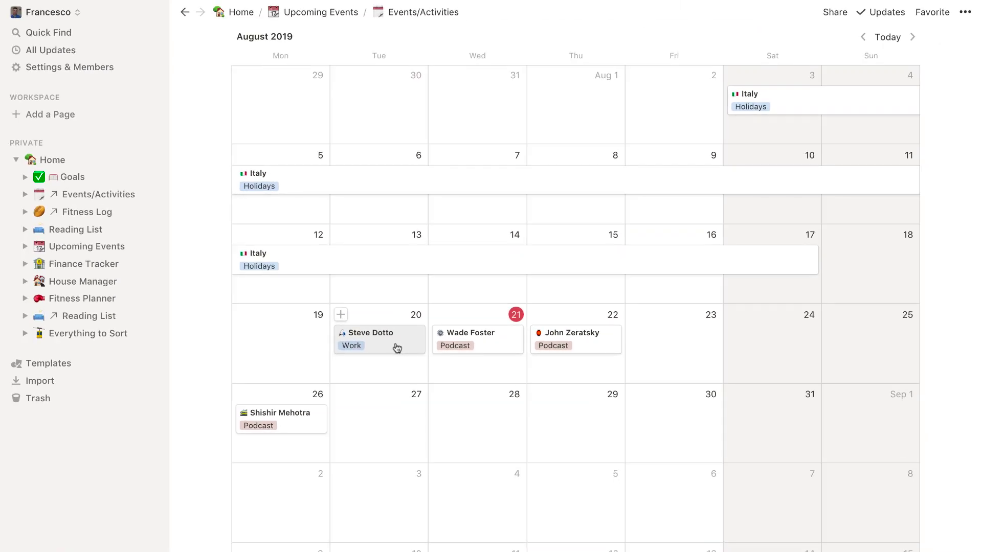
Open the podcast event on August 21, read through its notes and close it again.
click(504, 341)
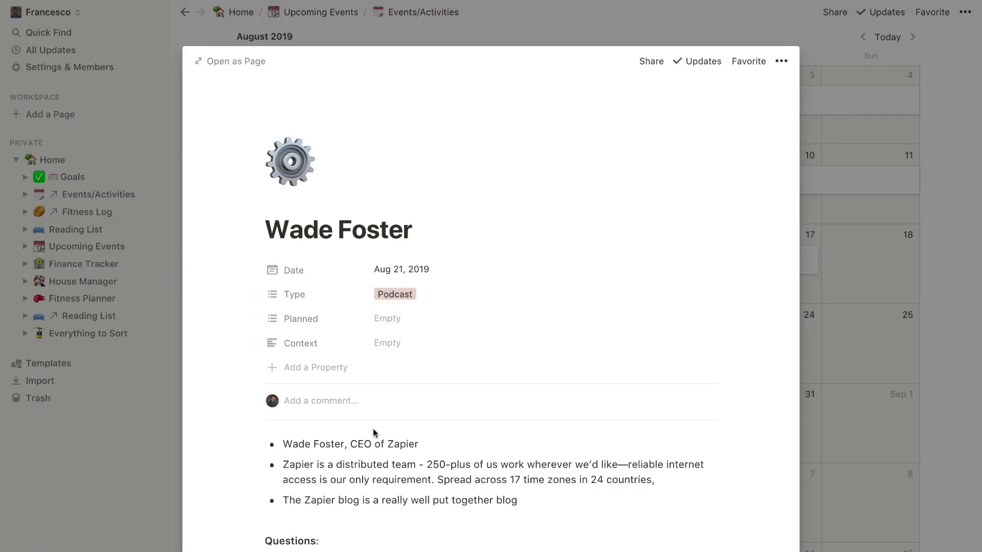
scroll(375, 373, down, 4)
click(916, 333)
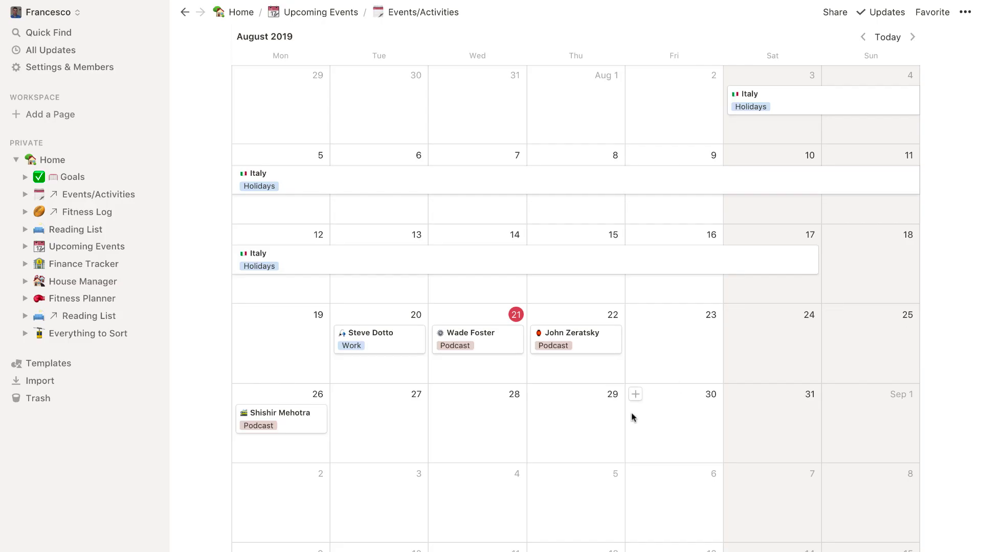
Check the details of the Visit Giraffes event and move it to September 1 in the calendar.
scroll(535, 432, down, 3)
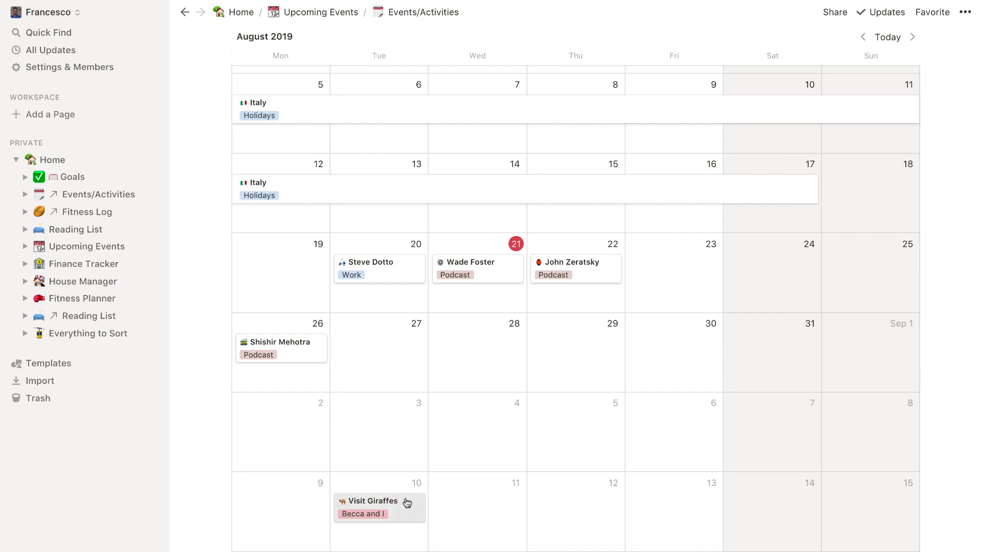
click(408, 503)
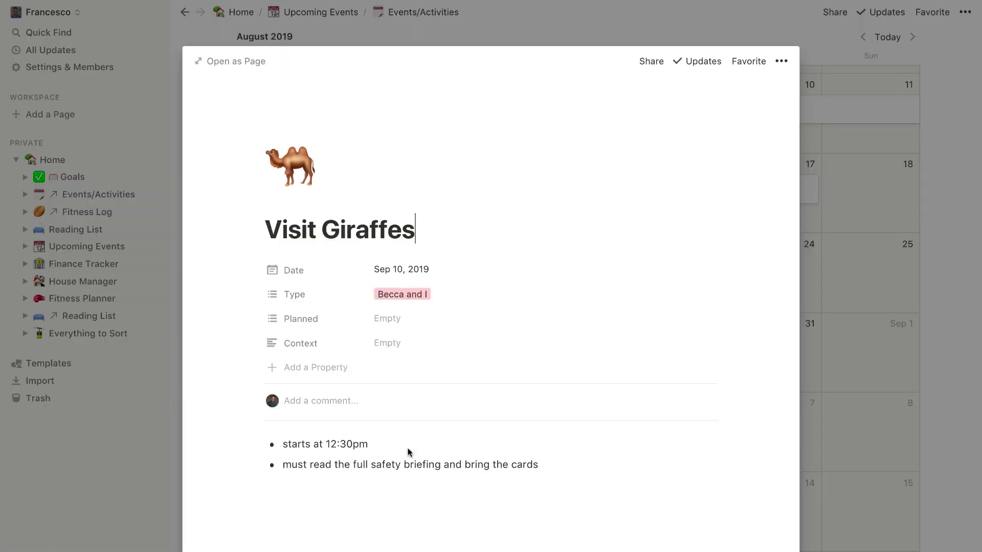
click(885, 230)
drag(401, 500, 883, 344)
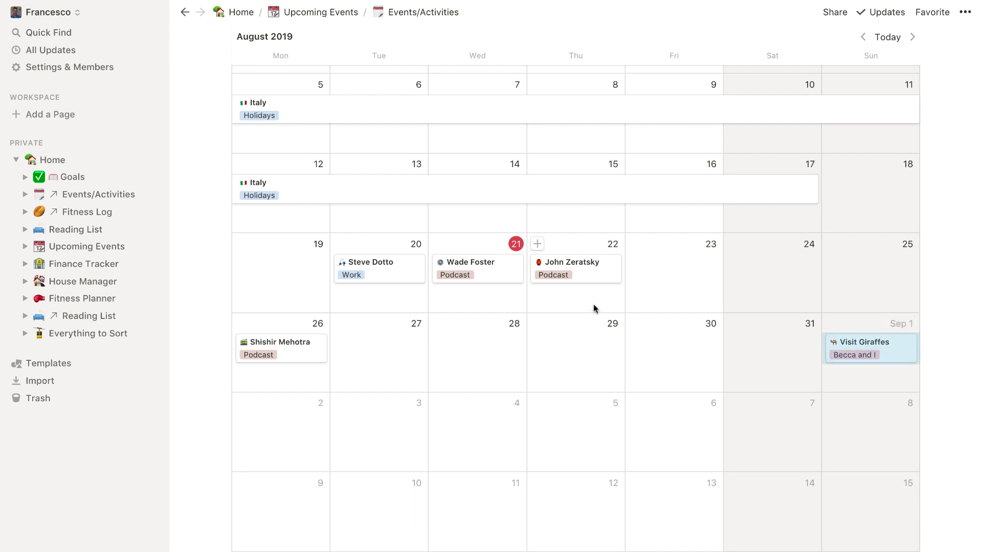
Return to the Home page and inspect the sort settings of the Events/Activities table under Upcoming Events.
click(323, 14)
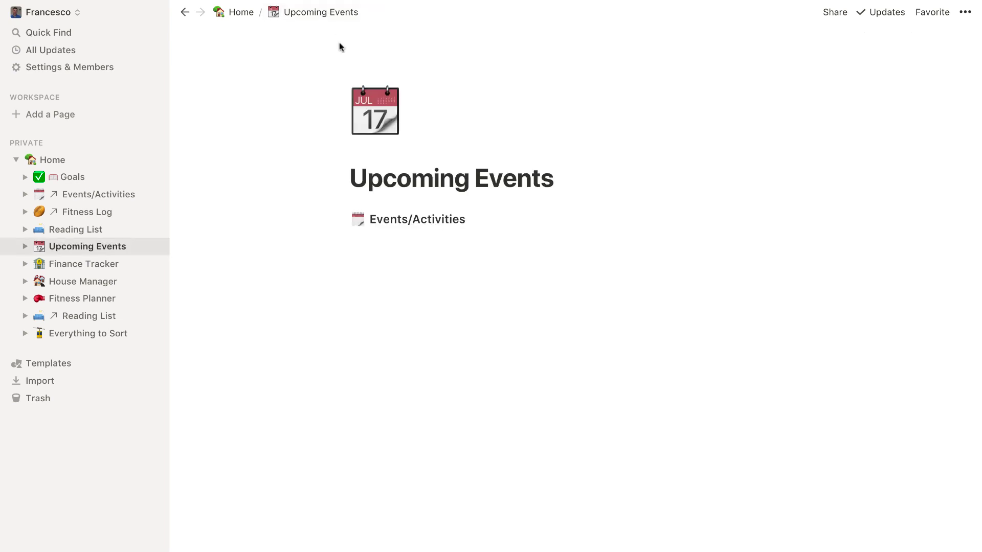
click(218, 13)
scroll(308, 356, down, 4)
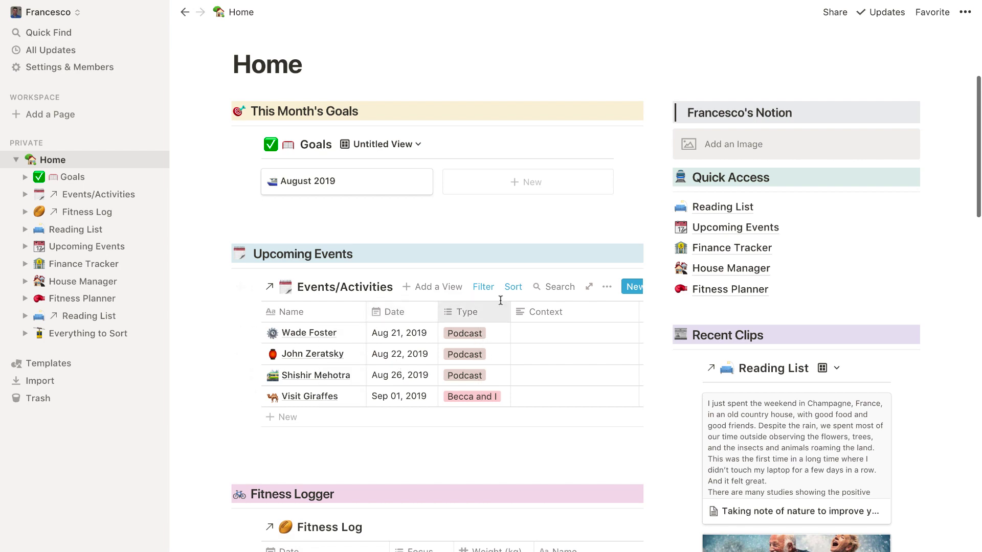
click(514, 289)
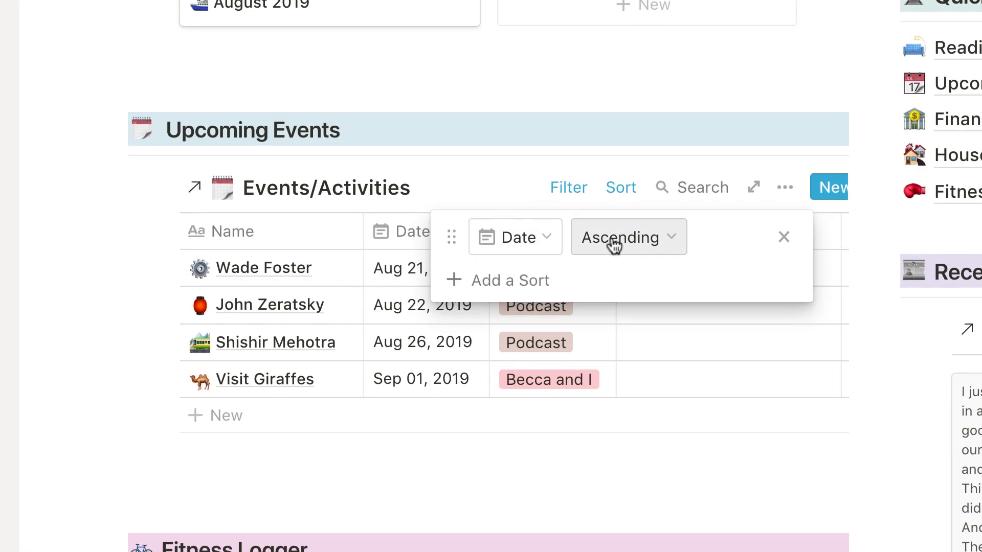
click(406, 259)
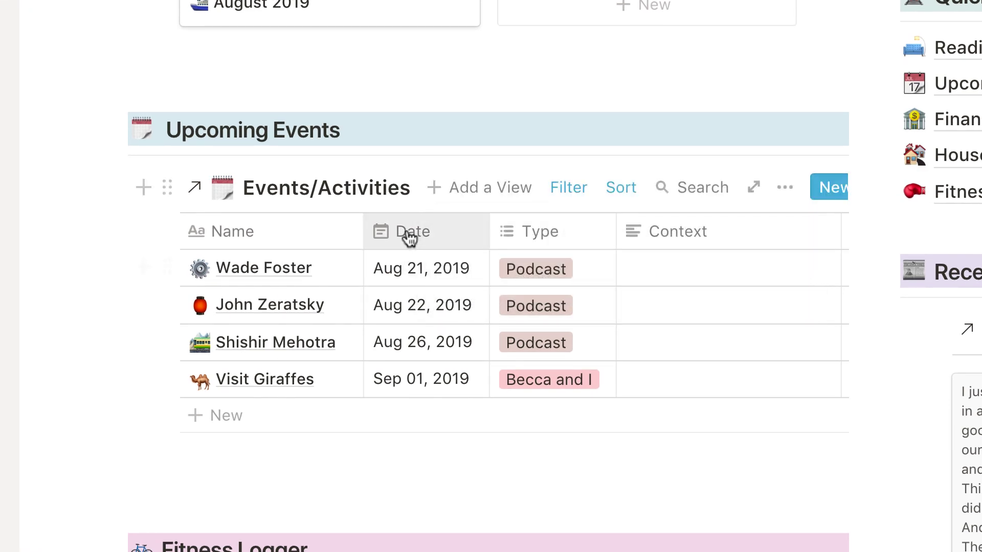
Examine the date filters applied to the Events/Activities table and compare them with the listed events.
click(571, 197)
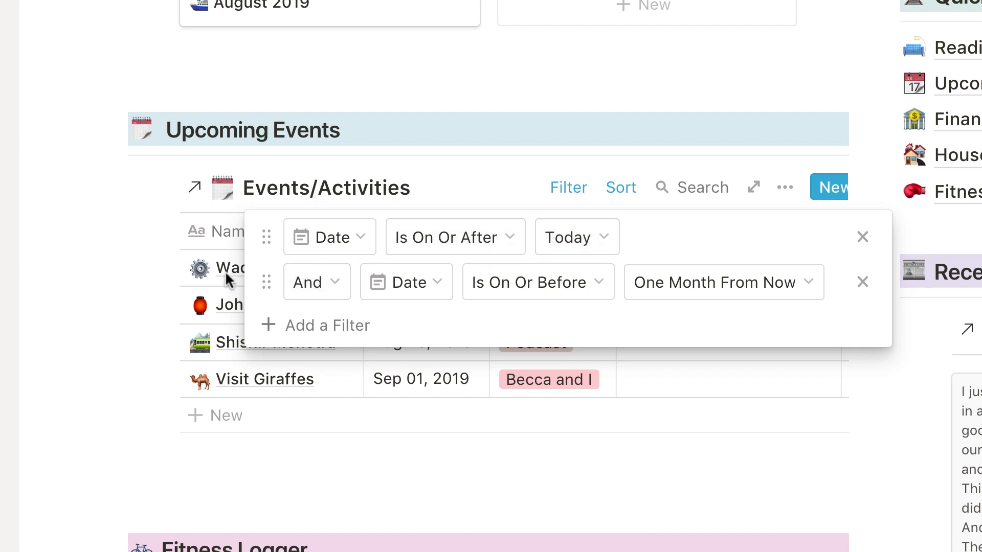
click(210, 274)
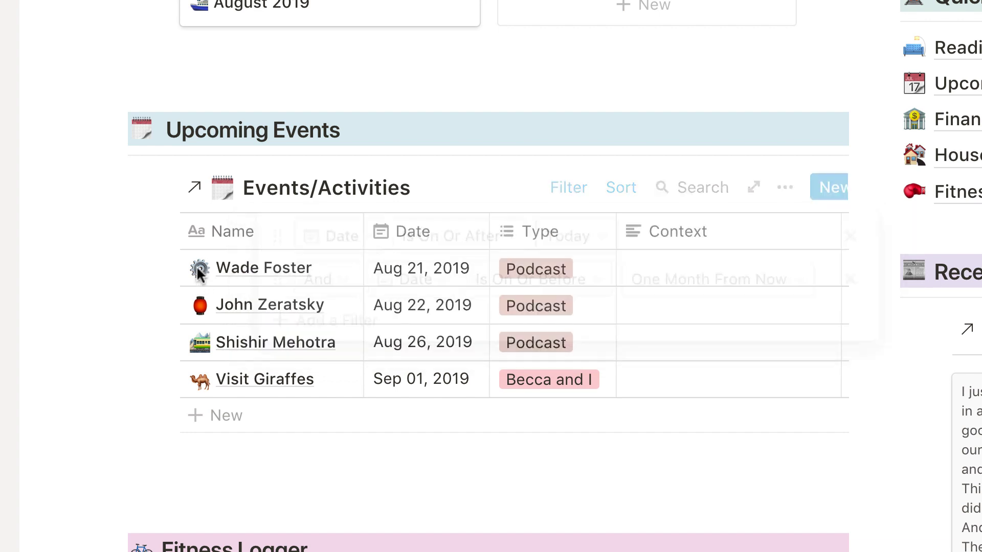
click(557, 194)
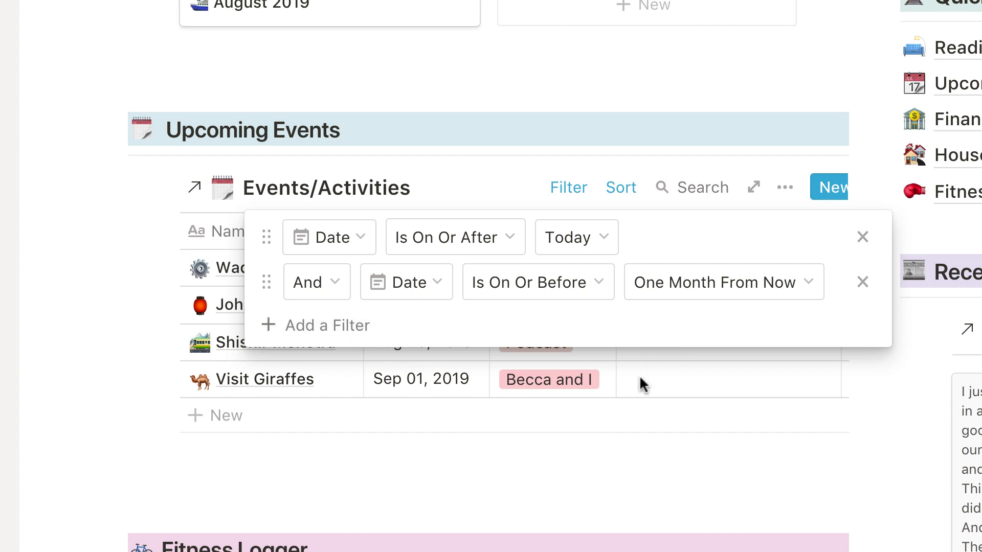
click(632, 407)
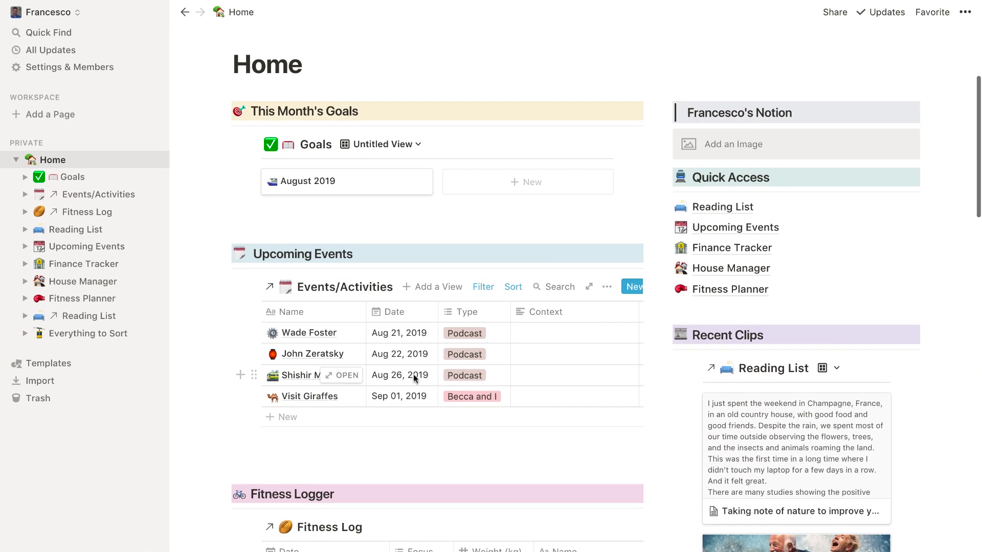
click(483, 287)
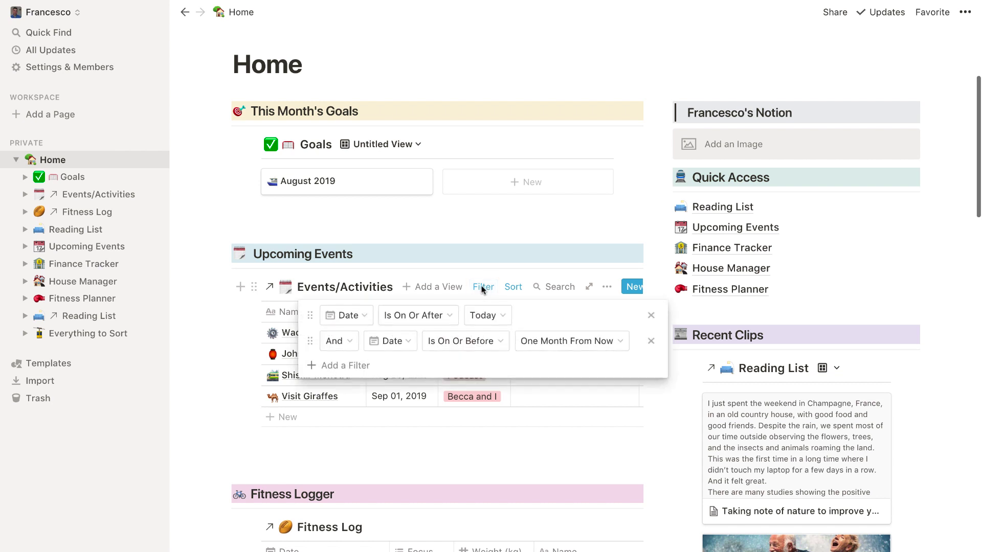
click(565, 399)
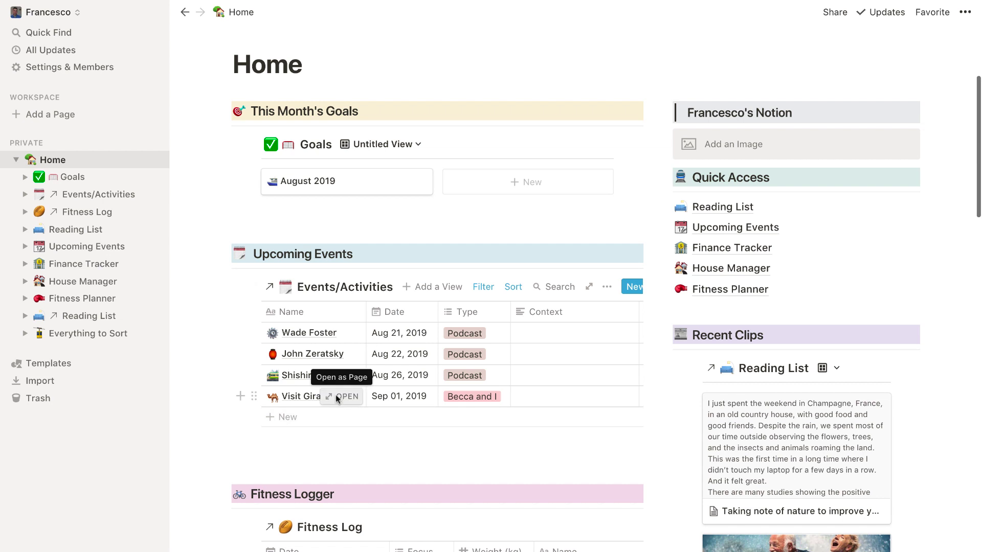
Open the Visit Giraffes event from the Home page table, read its details and close it.
click(335, 398)
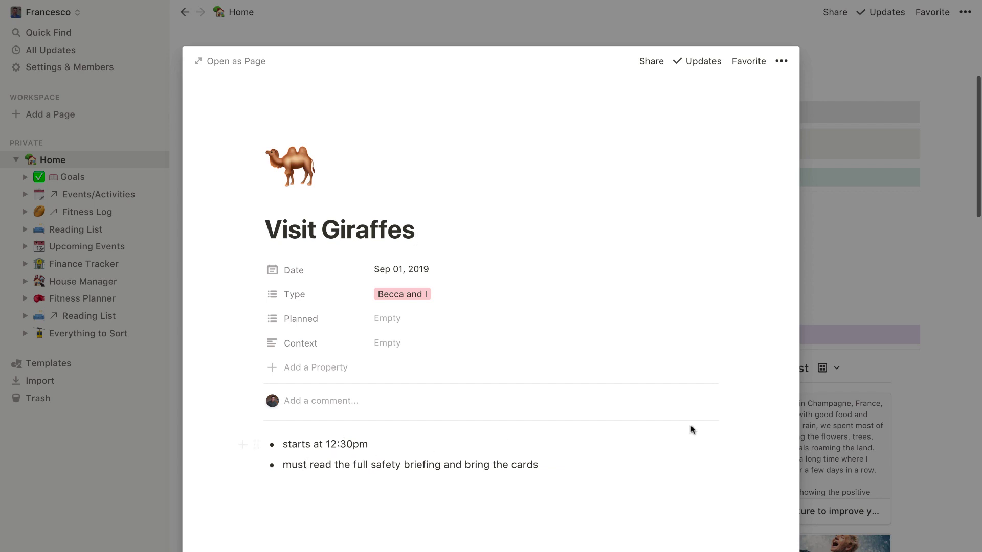
click(829, 318)
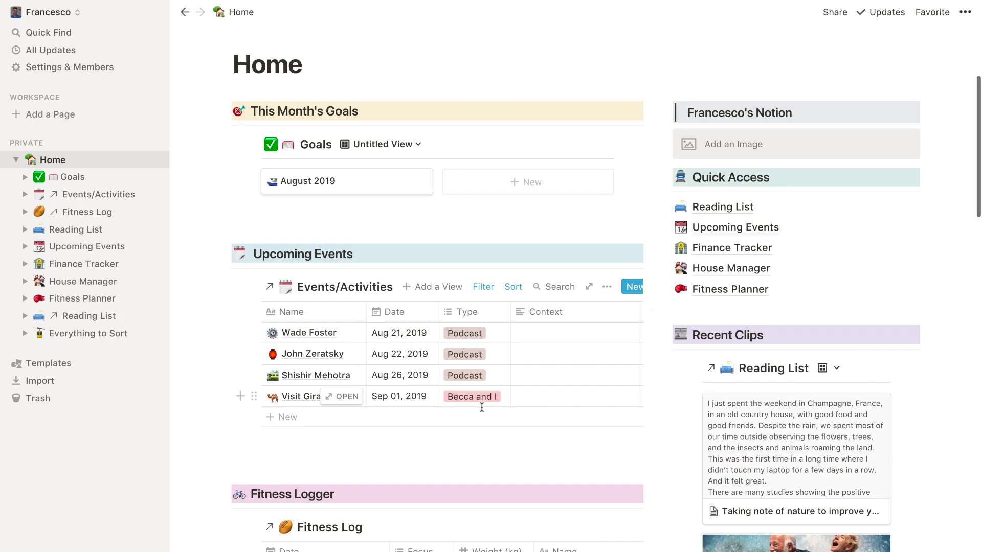
Check the remaining columns of the Events/Activities table, open the August 22 podcast event, read its notes and questions, and close it.
scroll(530, 359, right, 6)
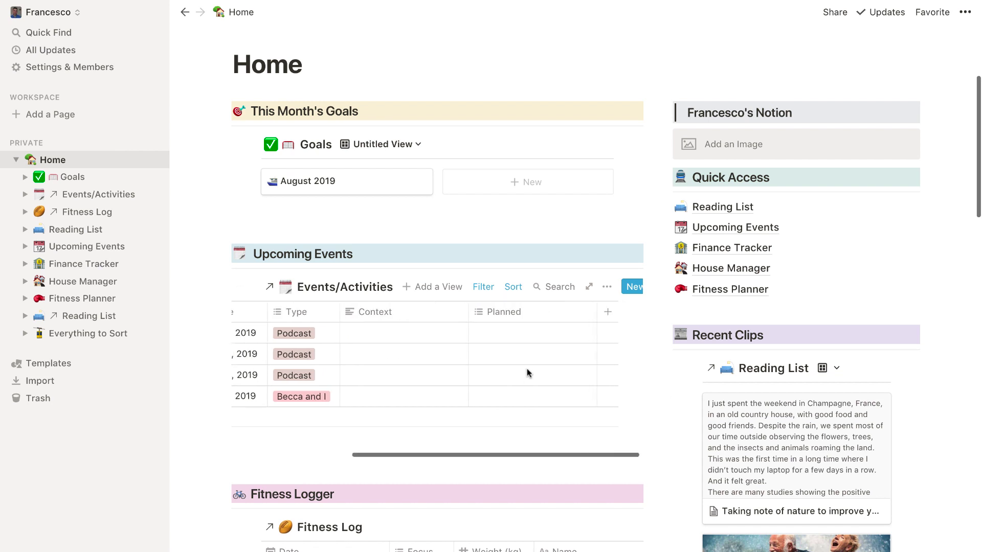
scroll(425, 388, left, 6)
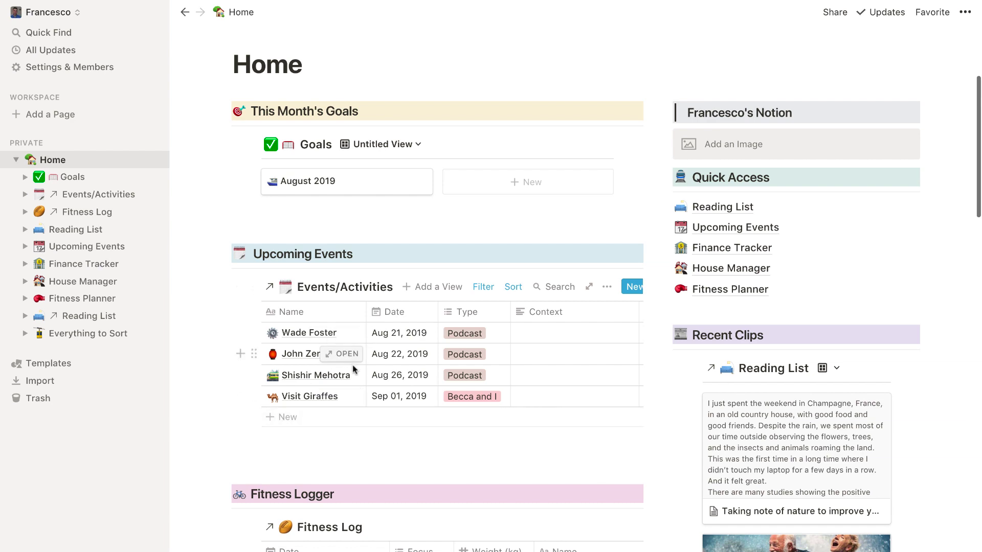
click(346, 359)
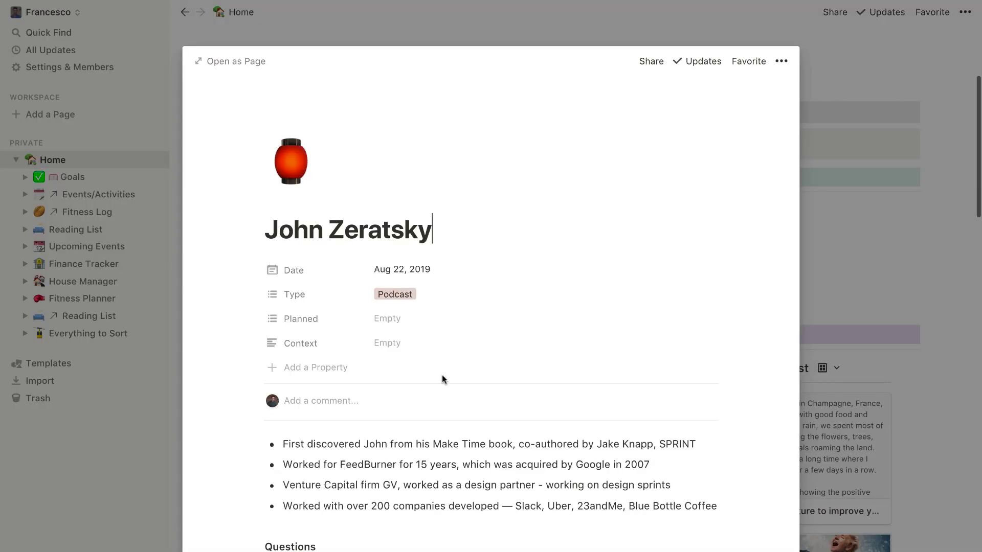
scroll(443, 376, down, 5)
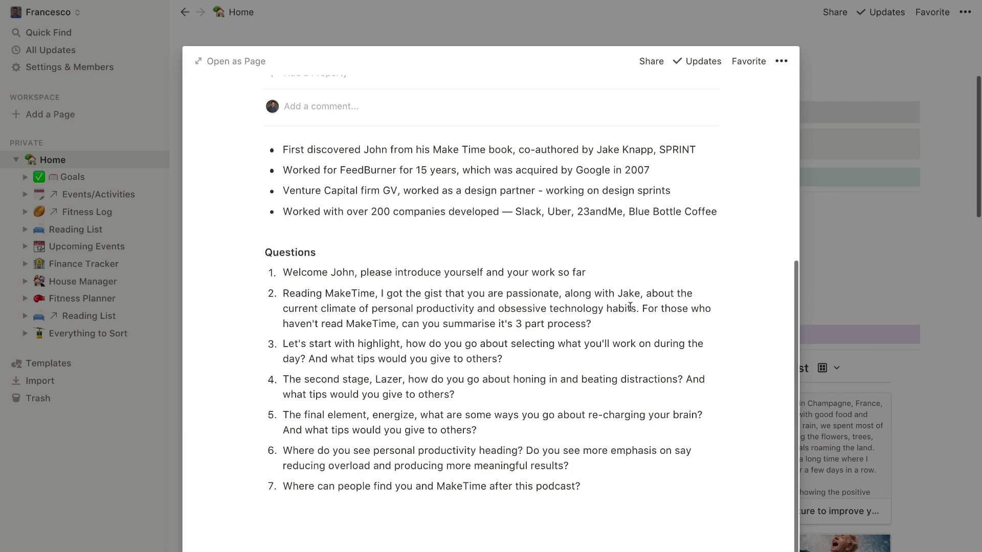
click(880, 216)
Review the Quick Access links and Recent Clips section on the Home page and open the full Reading List page.
scroll(495, 351, up, 1)
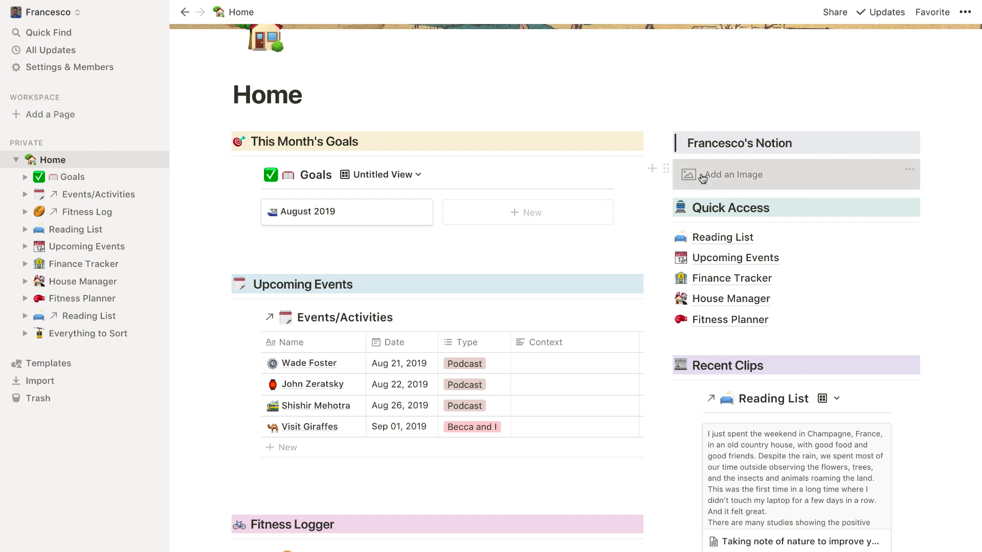
scroll(698, 169, up, 3)
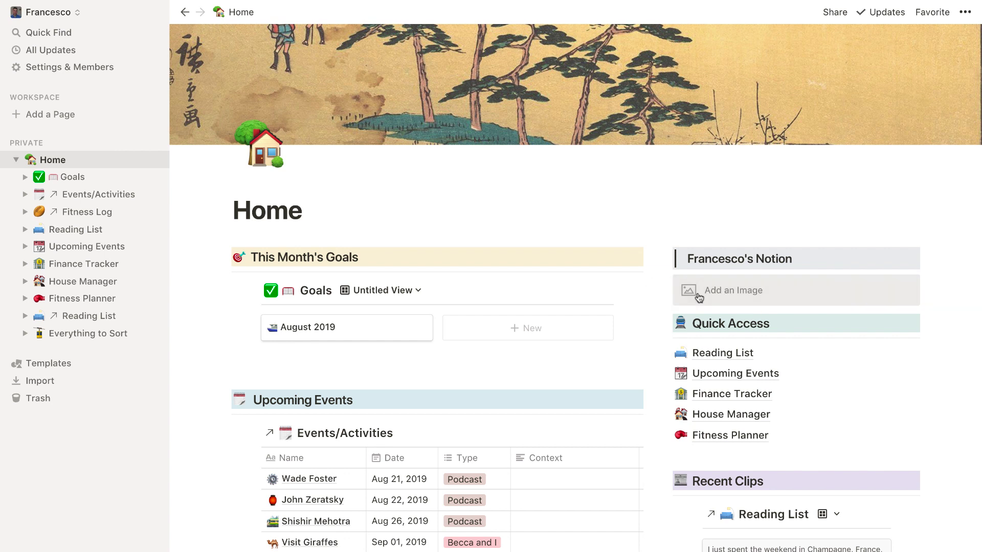
scroll(762, 332, up, 1)
scroll(762, 331, down, 3)
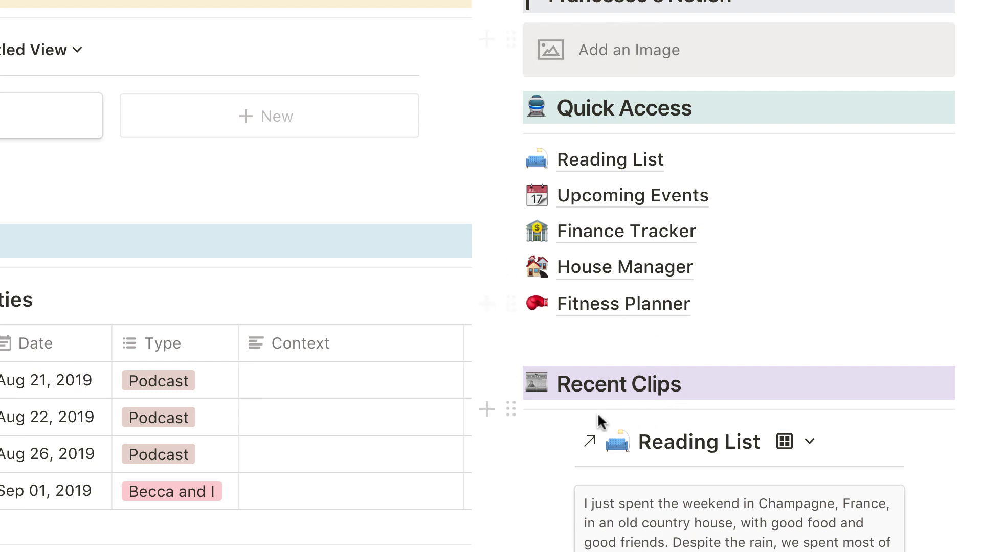
scroll(598, 415, down, 6)
scroll(680, 329, down, 4)
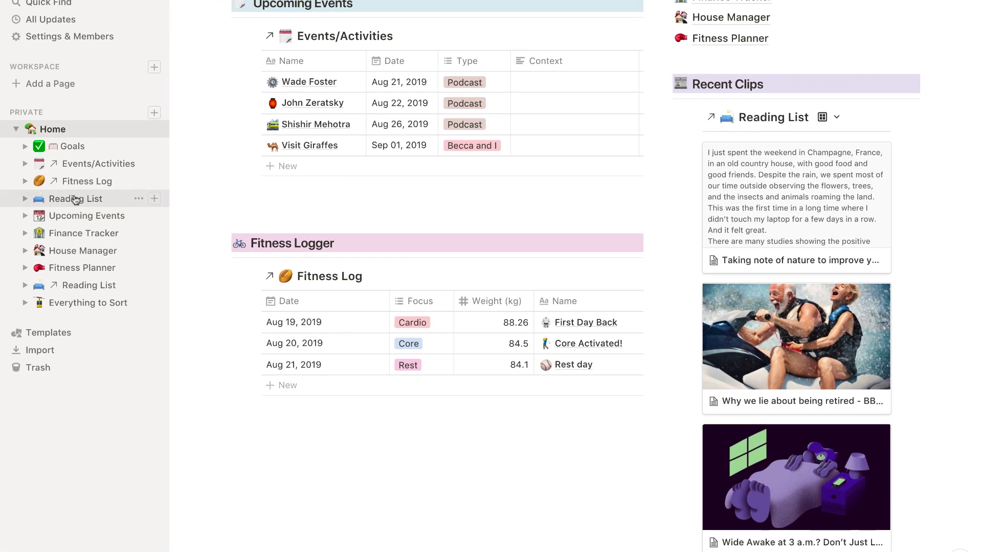
click(75, 199)
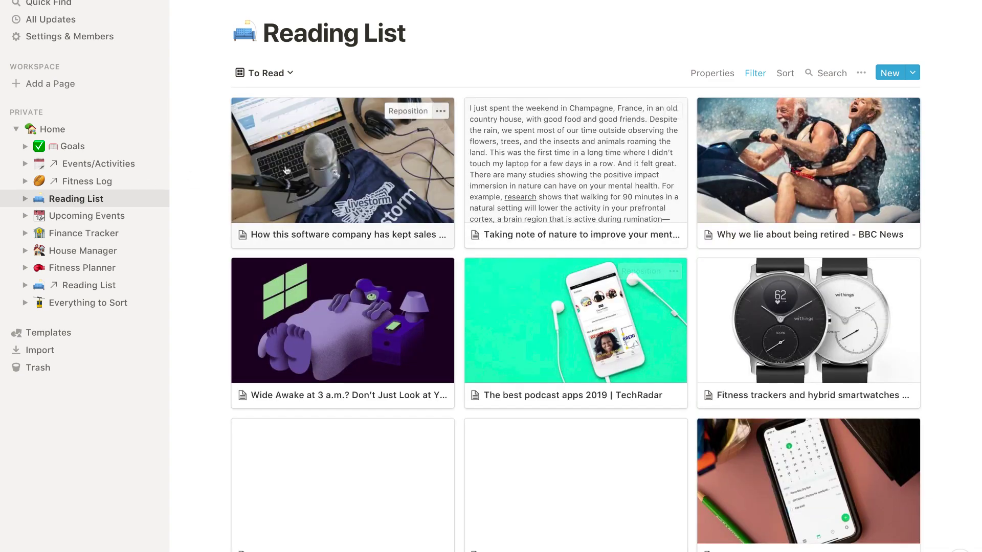
Return to the Home page and examine the filters applied to the Reading List under Recent Clips.
click(53, 129)
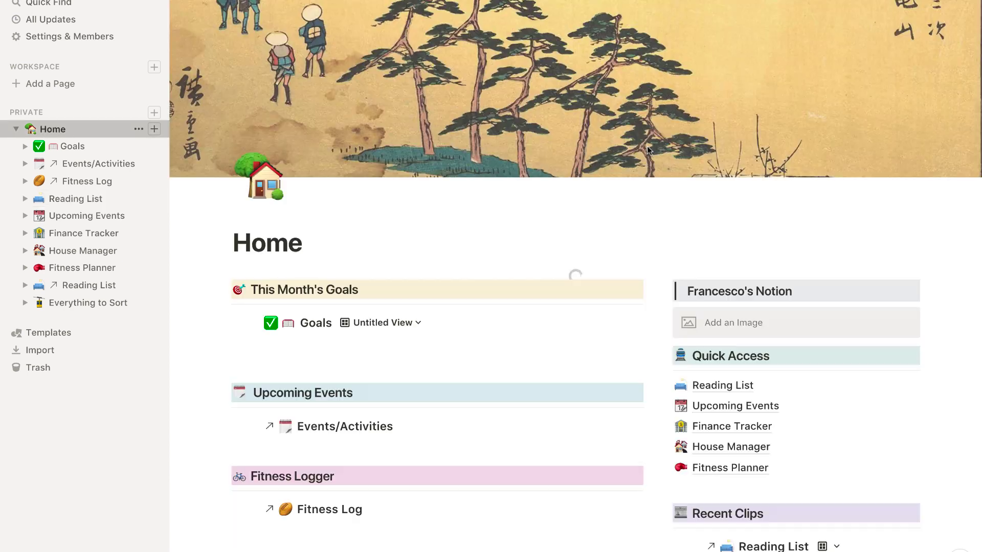
scroll(827, 335, down, 5)
scroll(827, 336, down, 3)
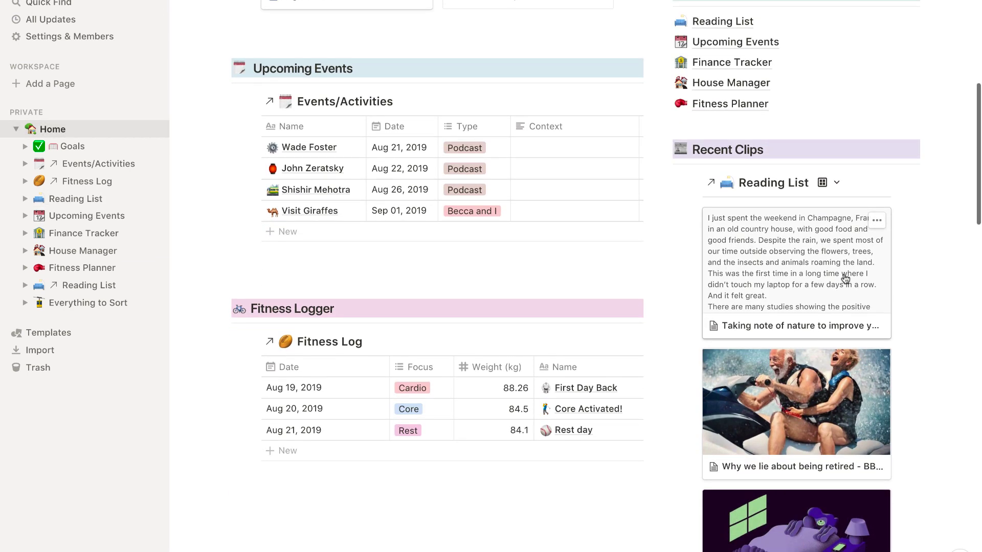
click(865, 183)
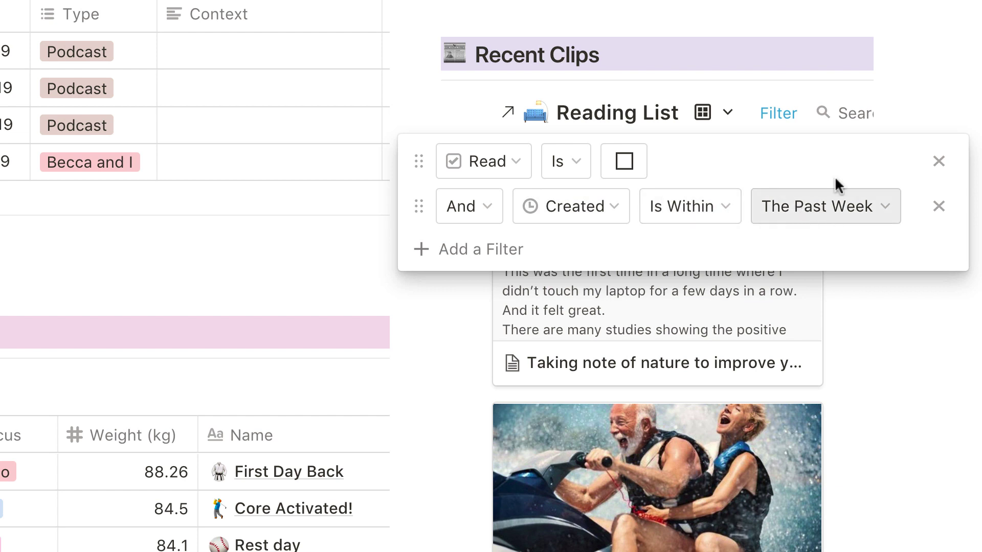
click(765, 17)
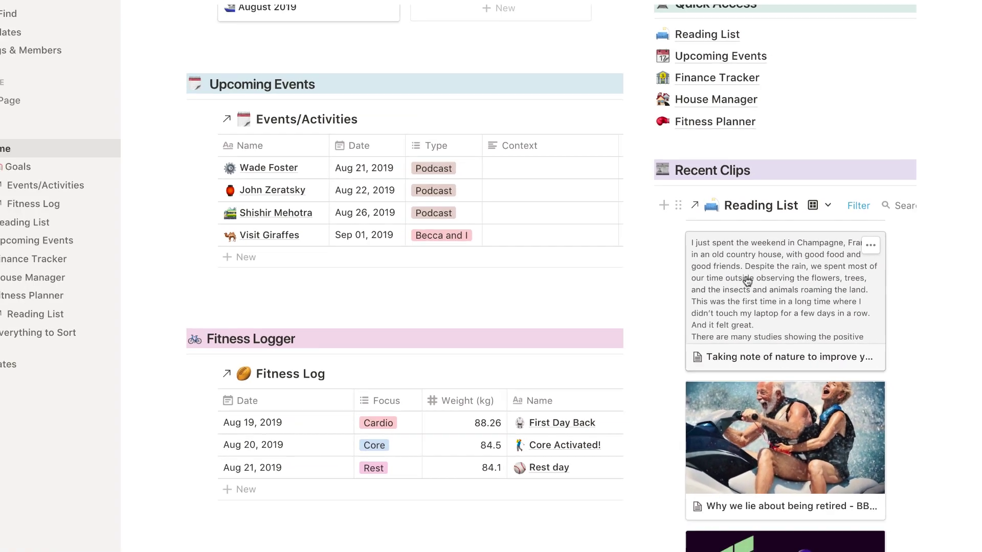
Open the "Taking note of nature" clip under Recent Clips, inspect its properties including the Read checkbox, and close it.
click(780, 274)
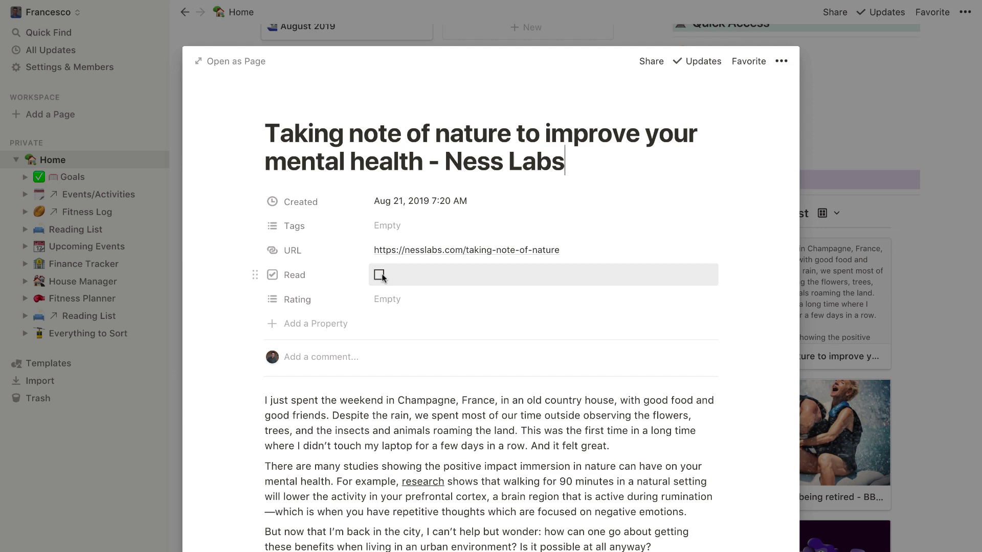
click(888, 170)
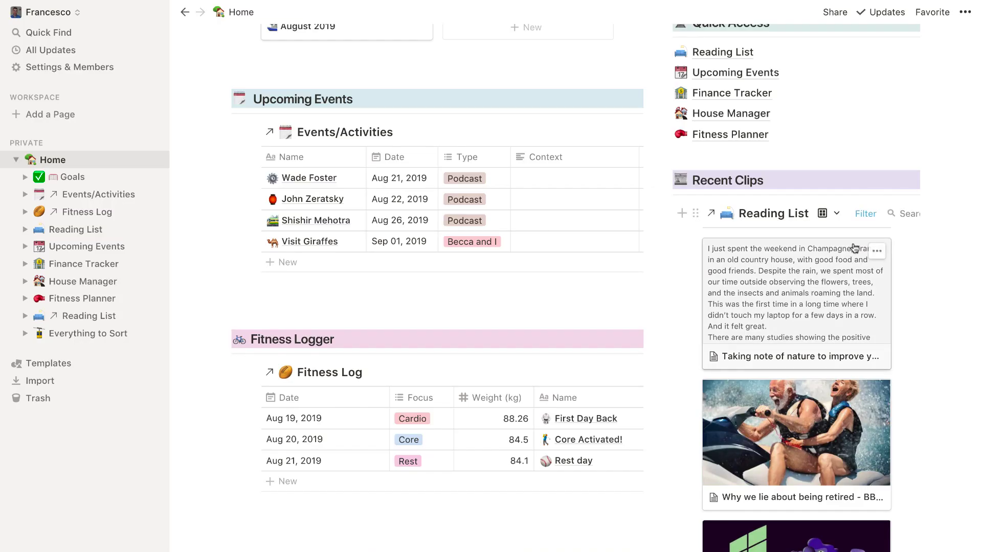
scroll(460, 173, up, 7)
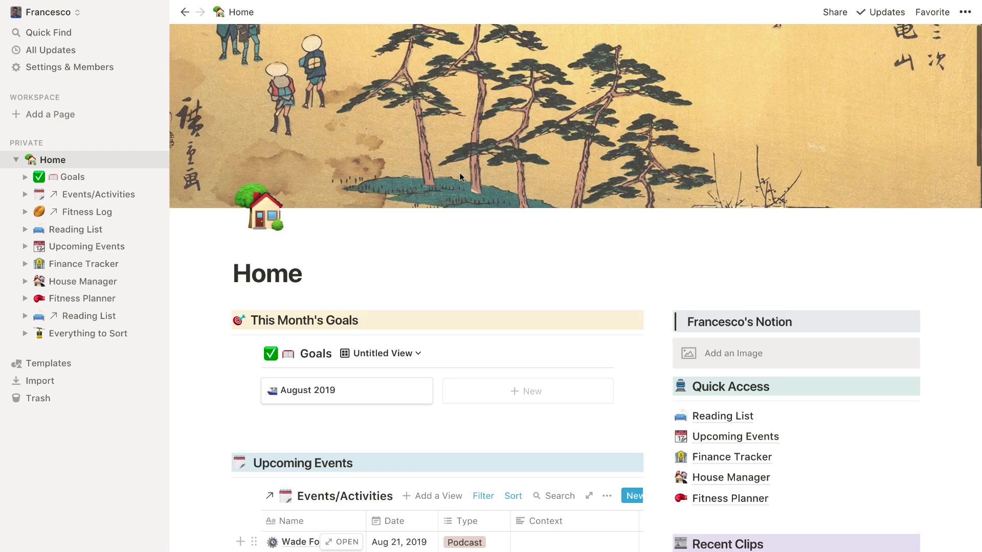
scroll(460, 176, down, 6)
scroll(462, 178, down, 2)
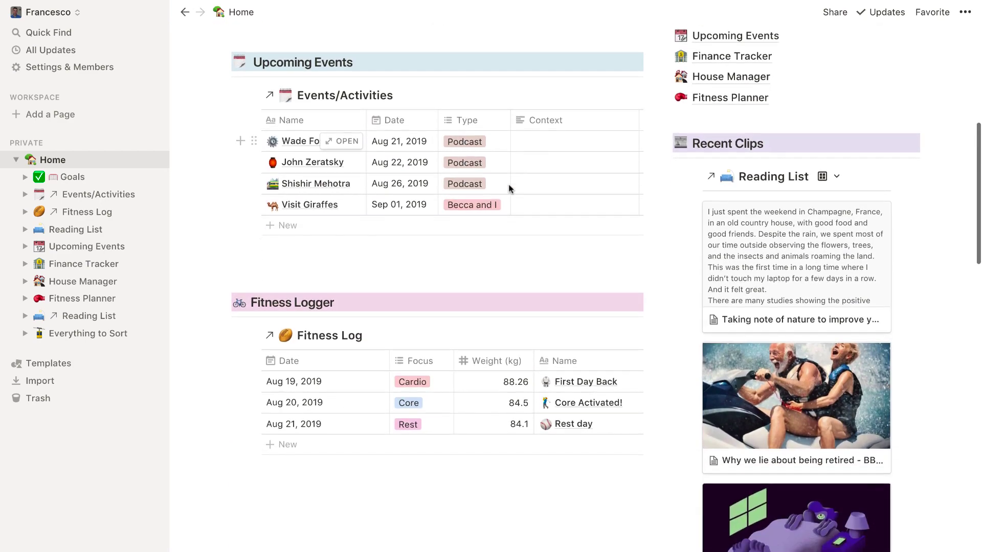
click(814, 273)
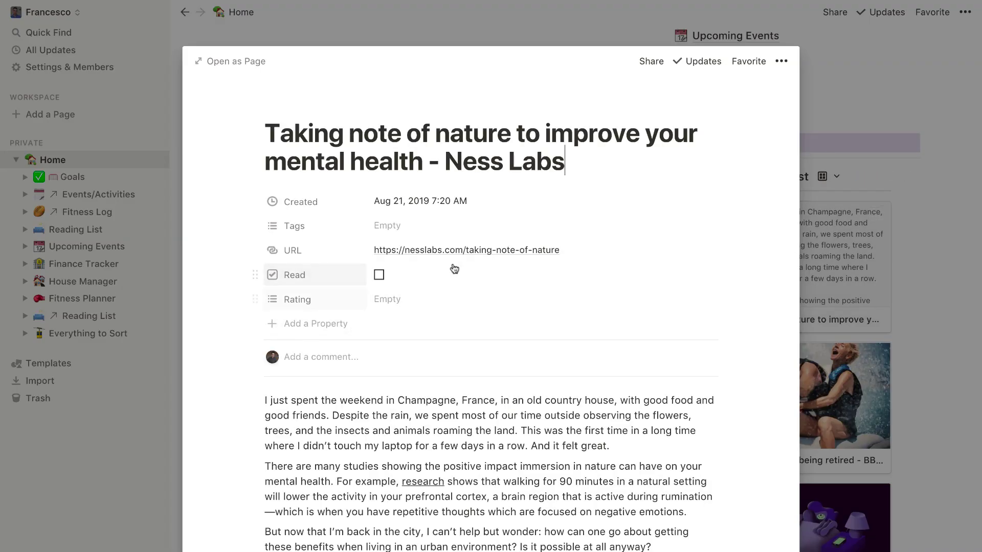
click(861, 220)
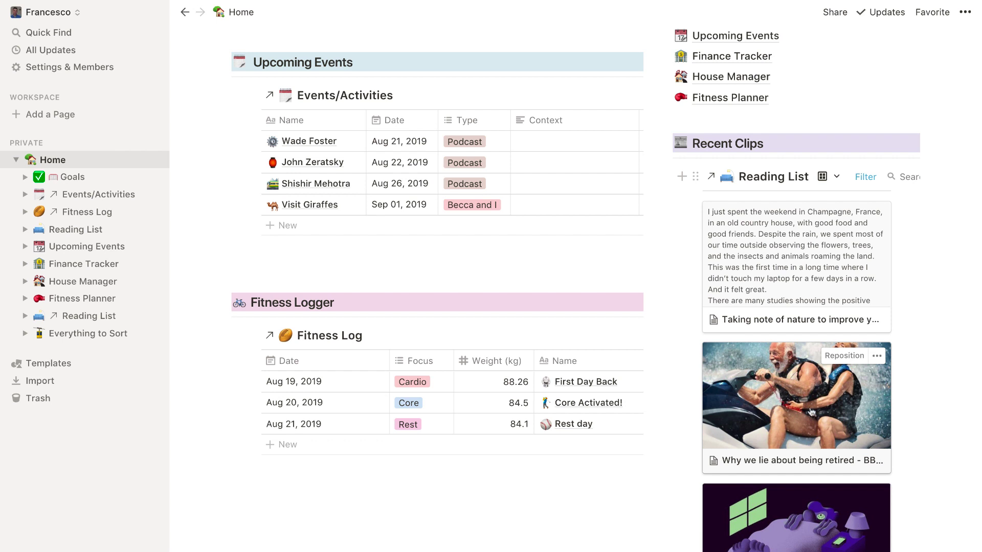
Look over the Home page sections, open the Fitness Planner page and examine its monthly targets and Fitness Log calendar.
scroll(754, 403, down, 3)
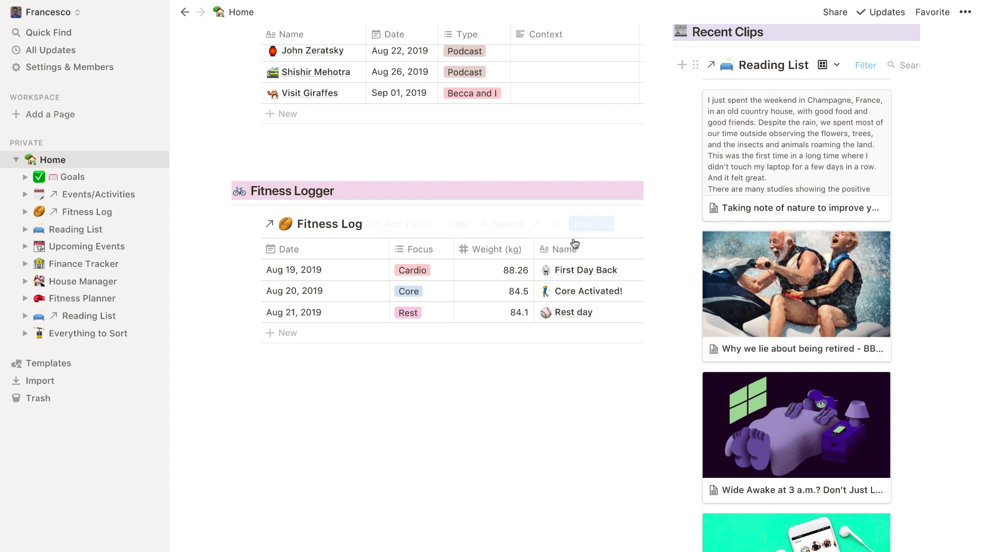
scroll(475, 225, up, 5)
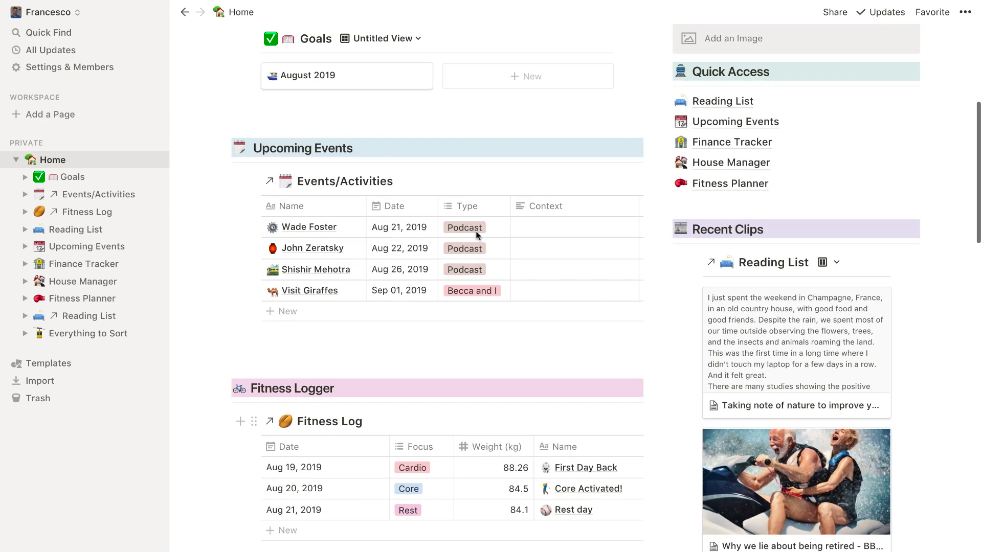
scroll(817, 204, up, 4)
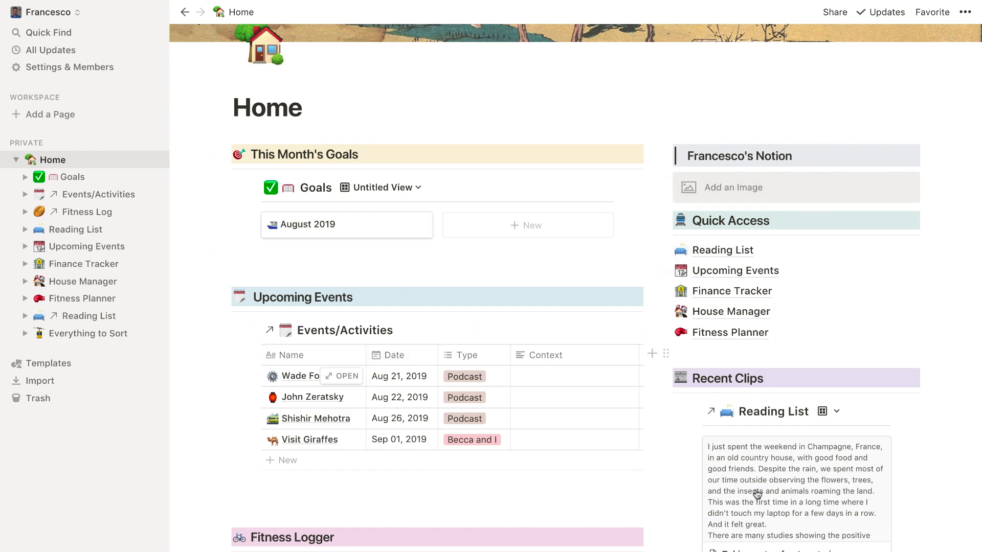
scroll(784, 533, down, 8)
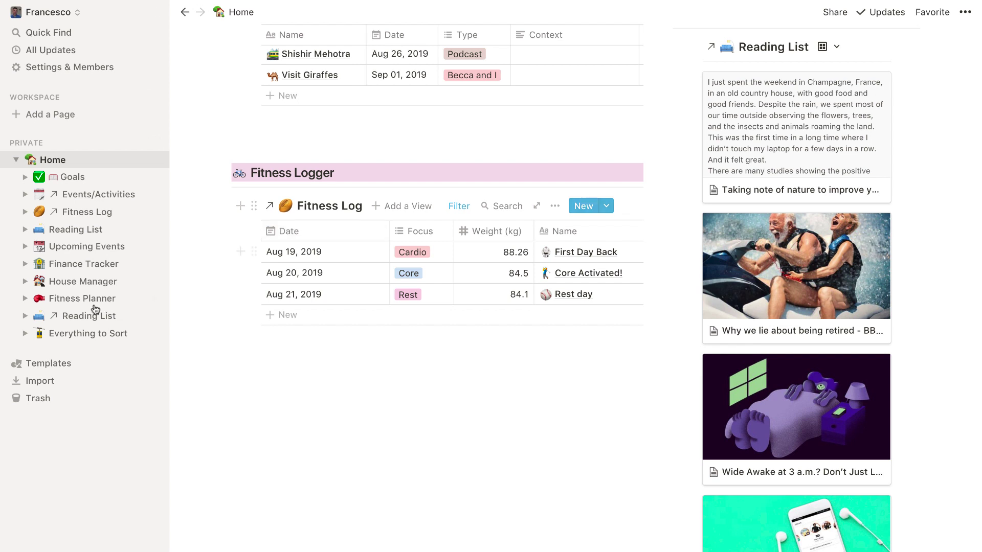
click(67, 300)
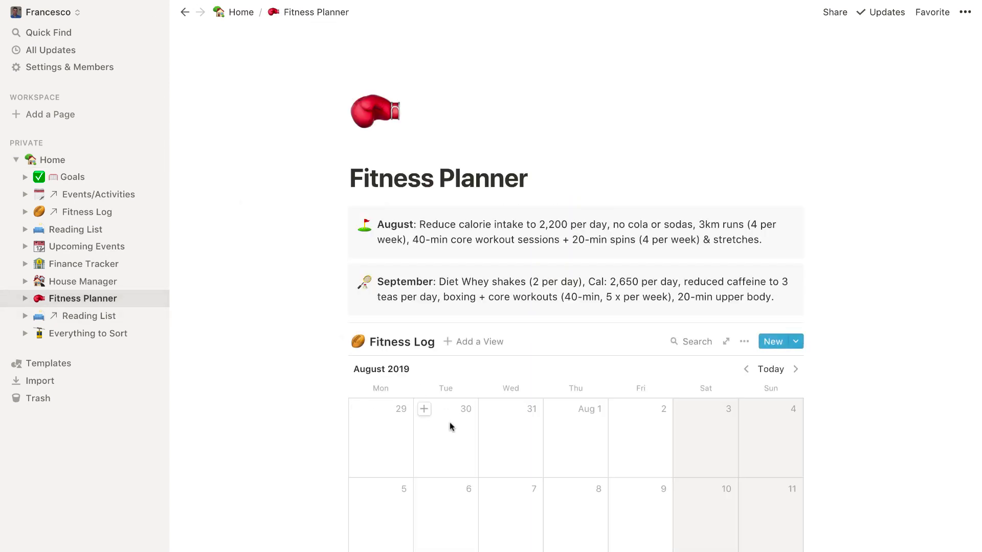
scroll(449, 424, down, 5)
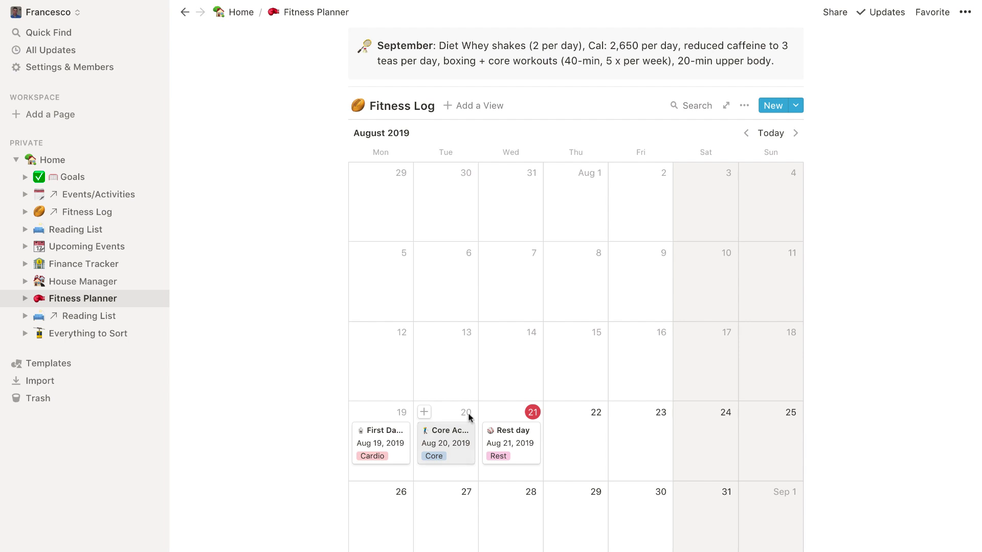
scroll(463, 417, up, 1)
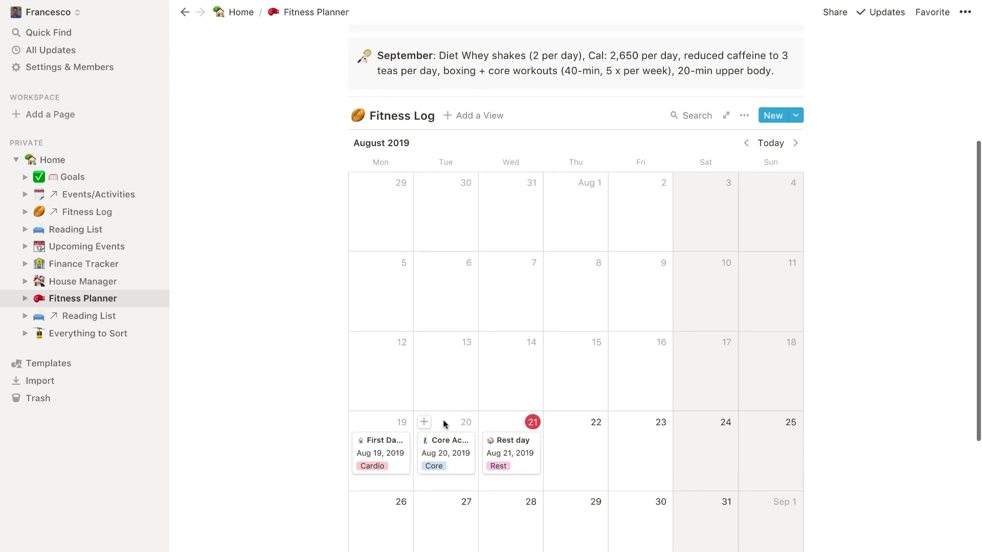
Open the First Day Back entry in the Fitness Log calendar, read its properties, workout notes and improvement list, and close it.
click(389, 449)
scroll(438, 404, down, 4)
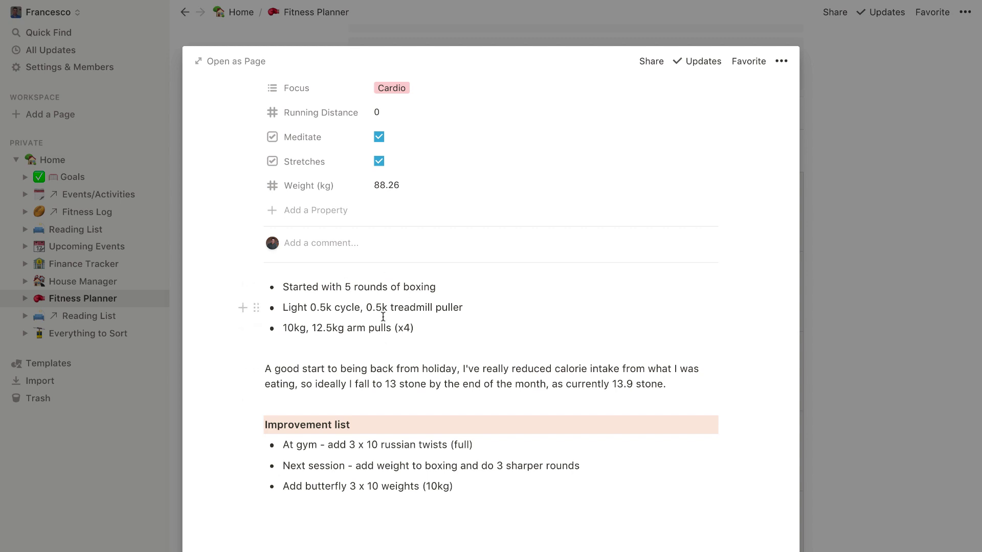
scroll(381, 287, up, 3)
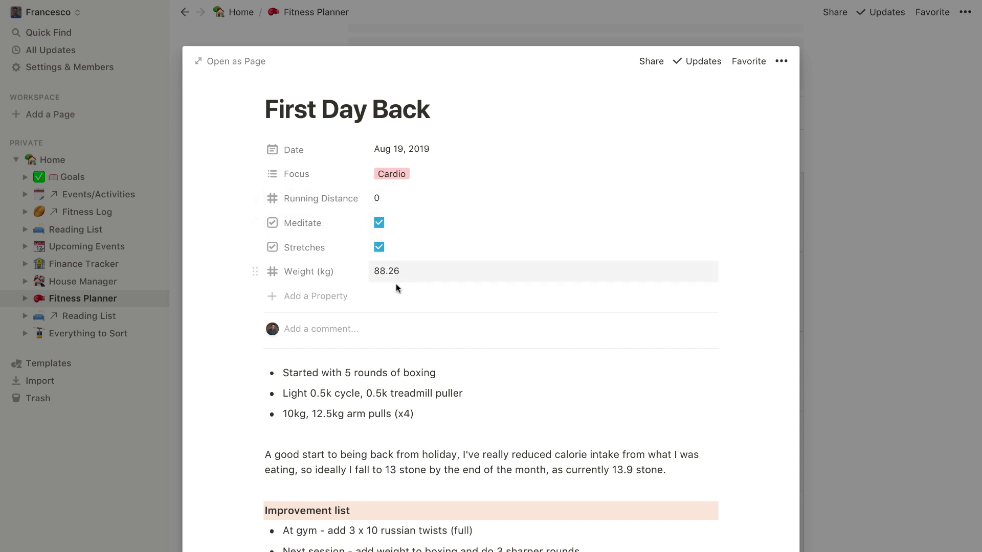
scroll(370, 407, down, 2)
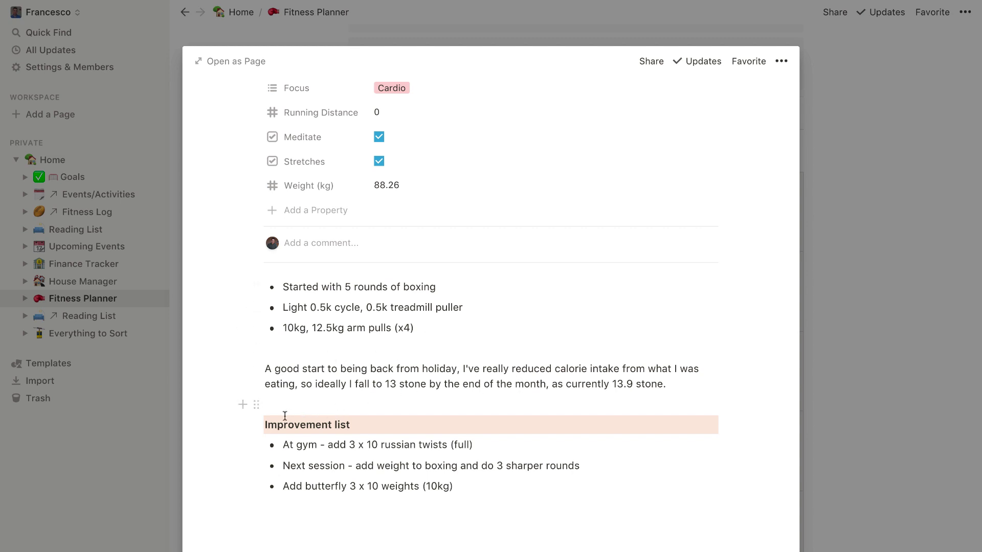
click(908, 350)
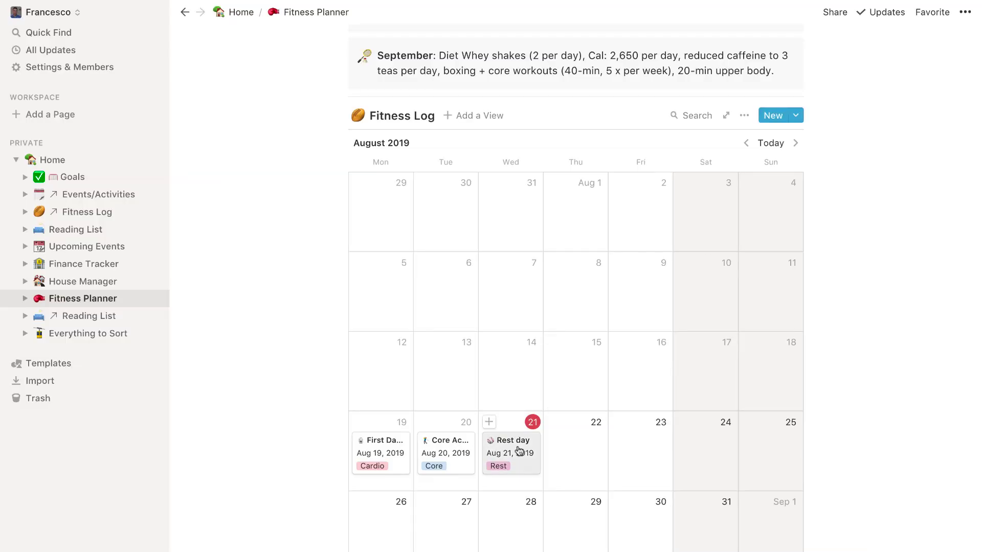
Open the August 20 Core entry in the Fitness Log calendar, read its workout and improvement notes, and close it.
click(458, 437)
scroll(469, 383, down, 3)
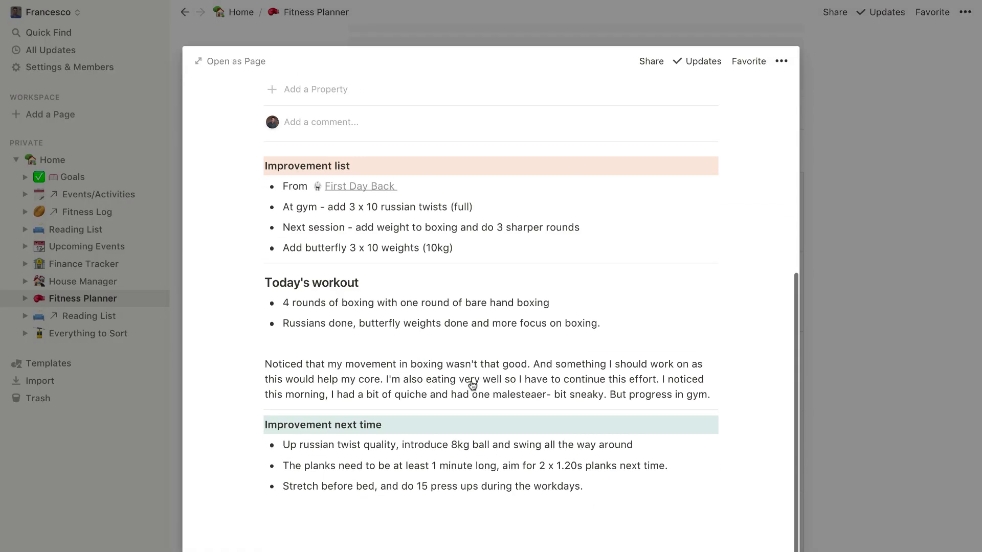
click(897, 294)
scroll(555, 238, up, 3)
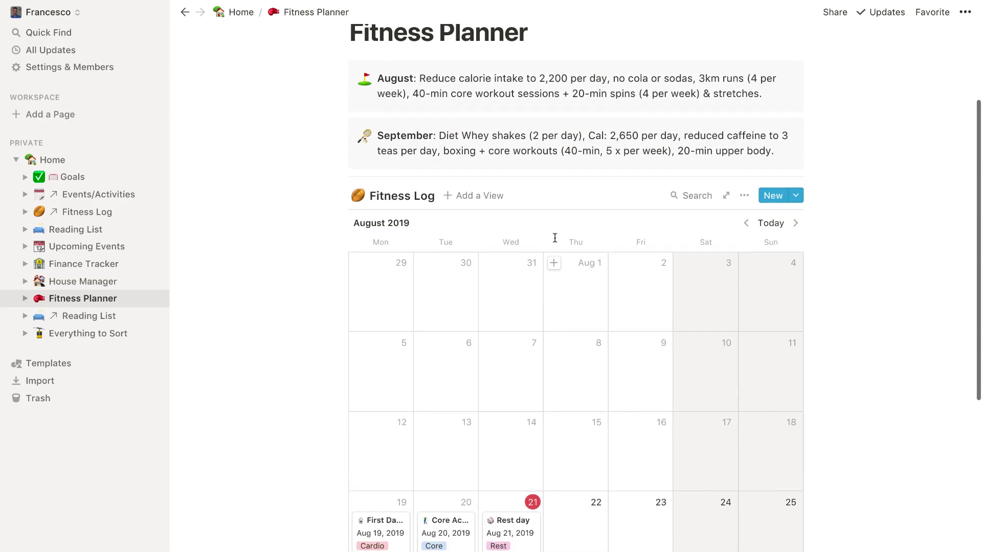
Return to the Home page and examine the columns of the Fitness Log table under Fitness Logger.
click(90, 164)
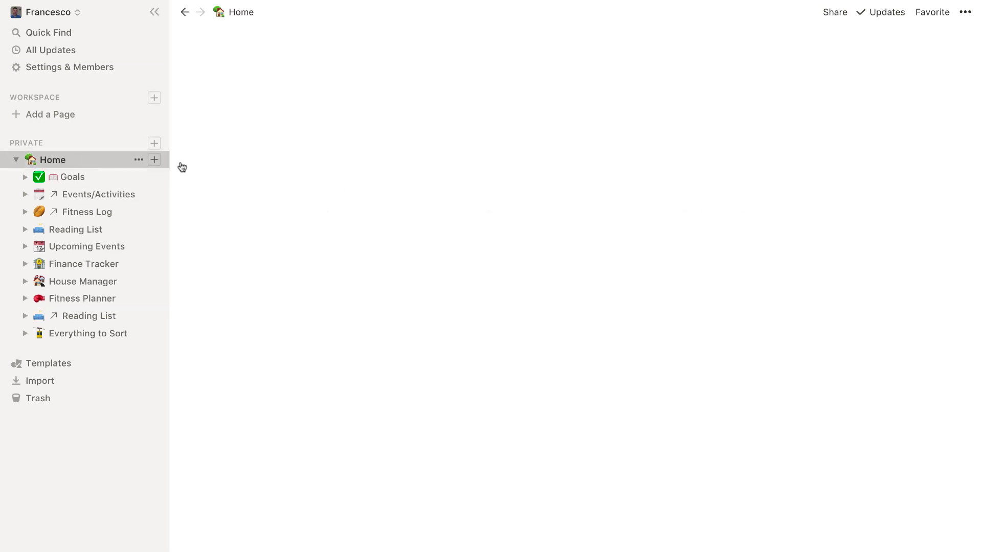
scroll(484, 286, down, 10)
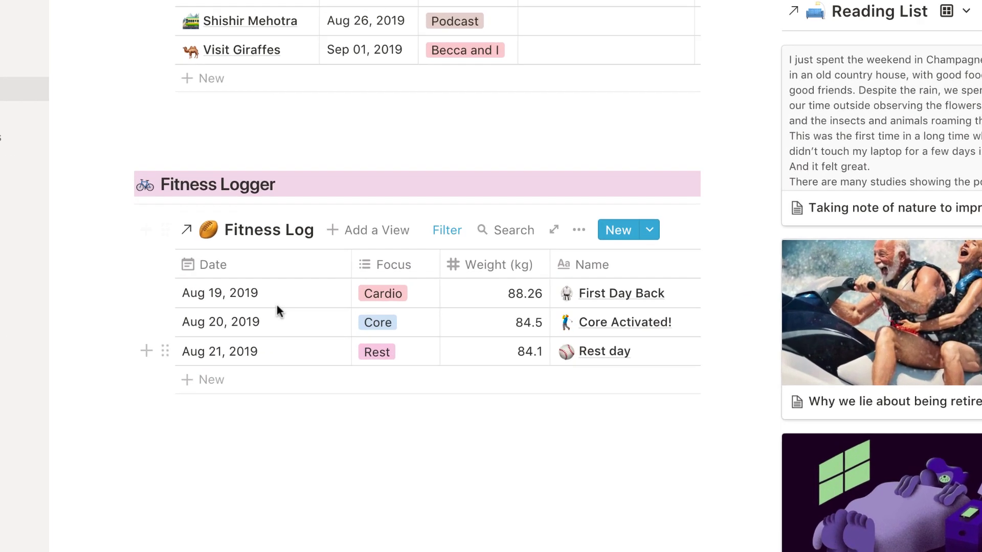
scroll(529, 276, right, 5)
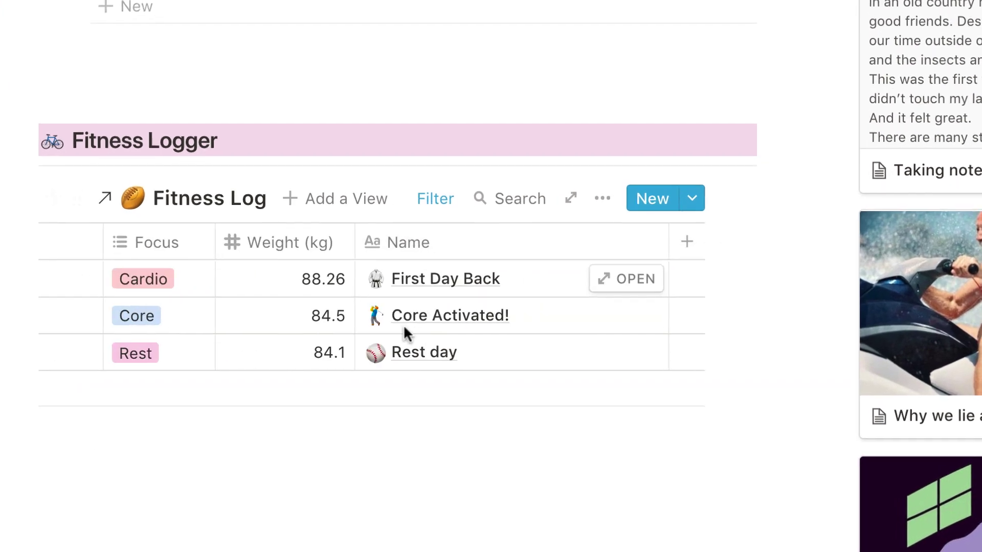
Open the Fitness Log table's filter on the Home page, read its Date condition, and close it.
scroll(406, 273, left, 5)
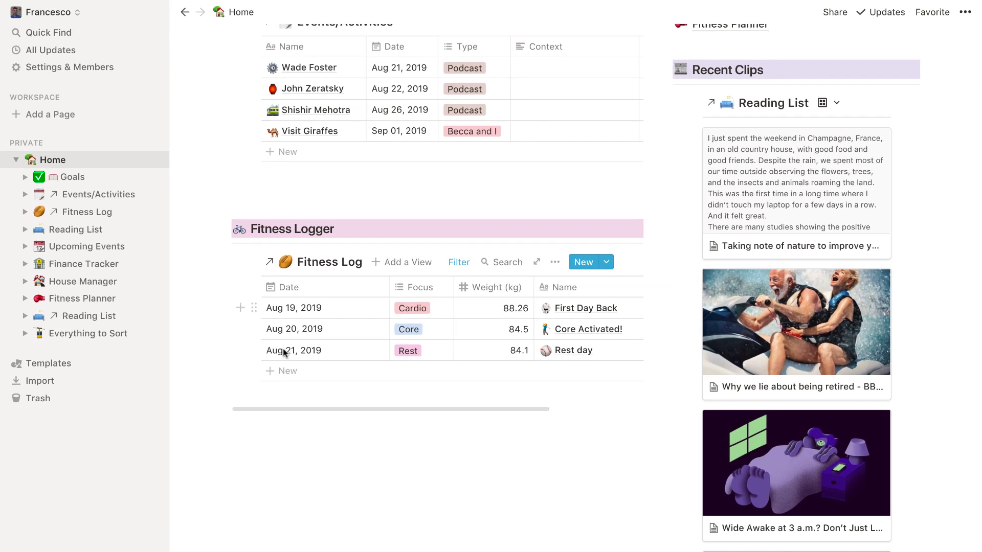
click(459, 262)
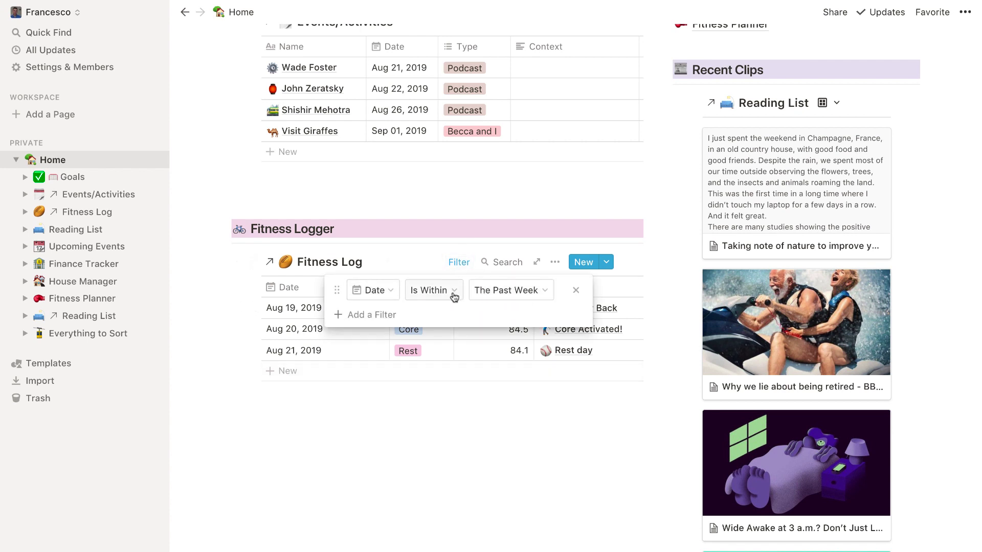
click(515, 460)
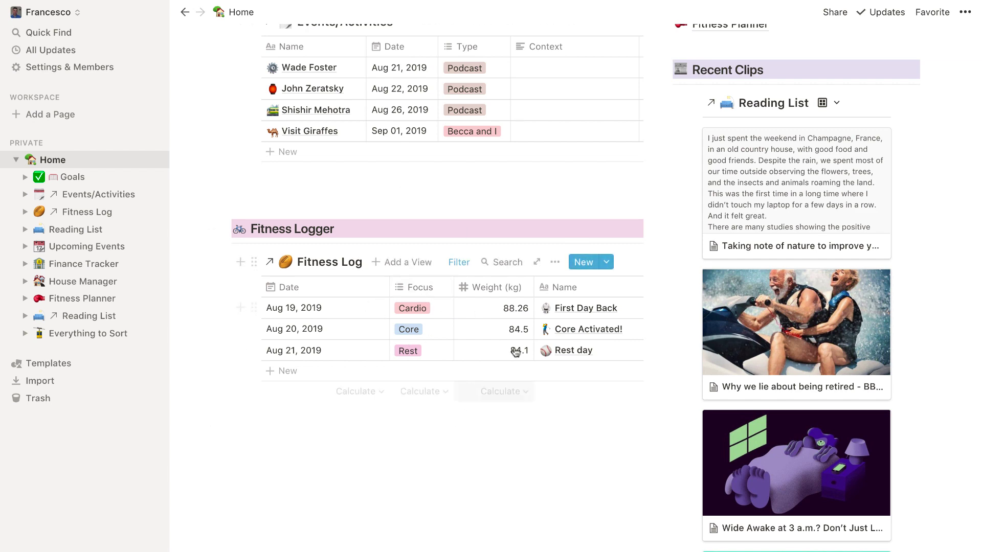
Try to create a linked database in the empty space below the Fitness Log table, viewing the source databases offered.
scroll(480, 204, up, 3)
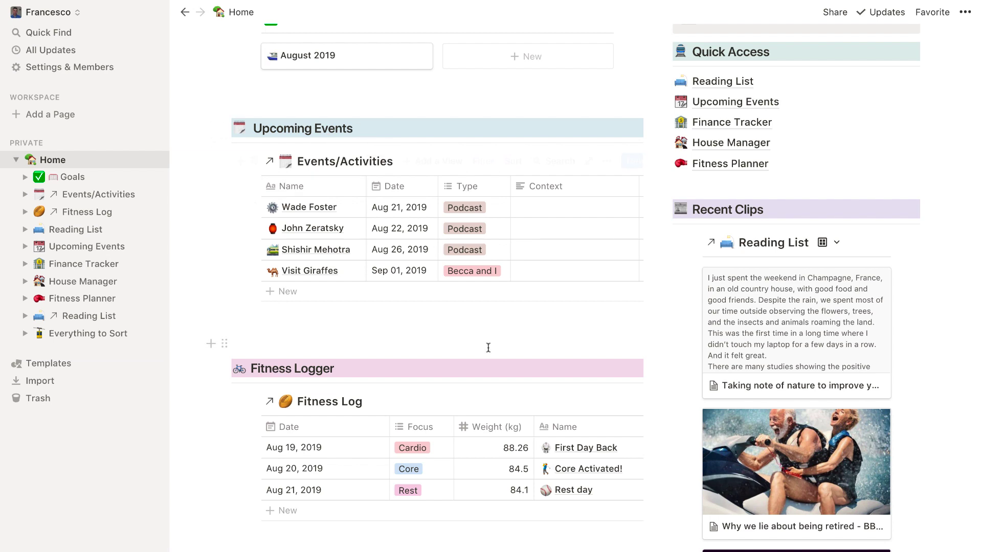
scroll(487, 347, up, 1)
scroll(487, 347, down, 3)
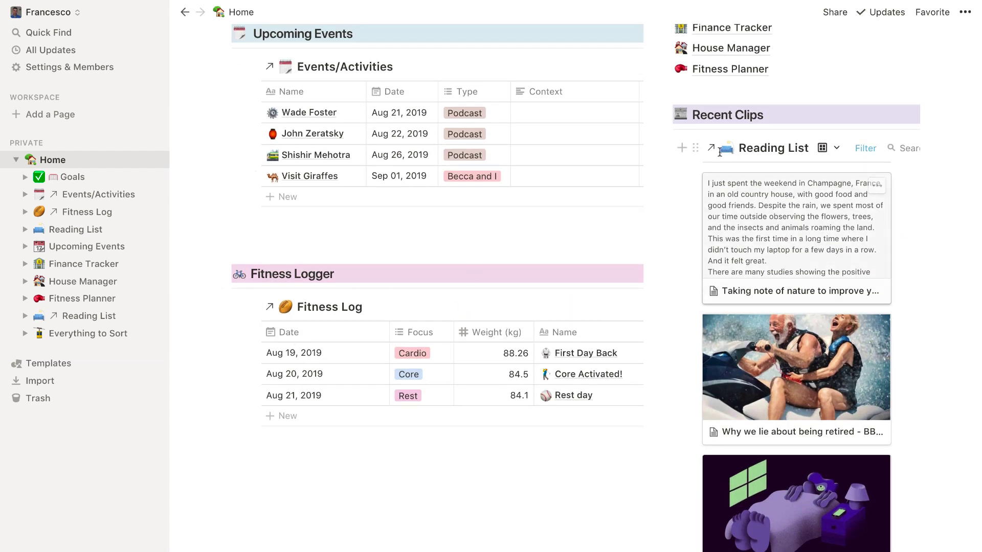
click(375, 507)
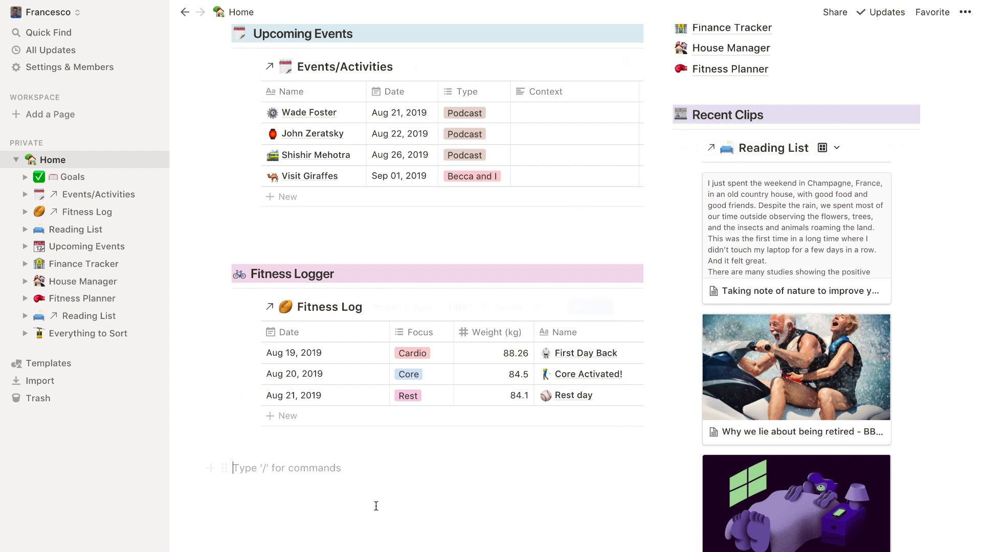
text(/dat)
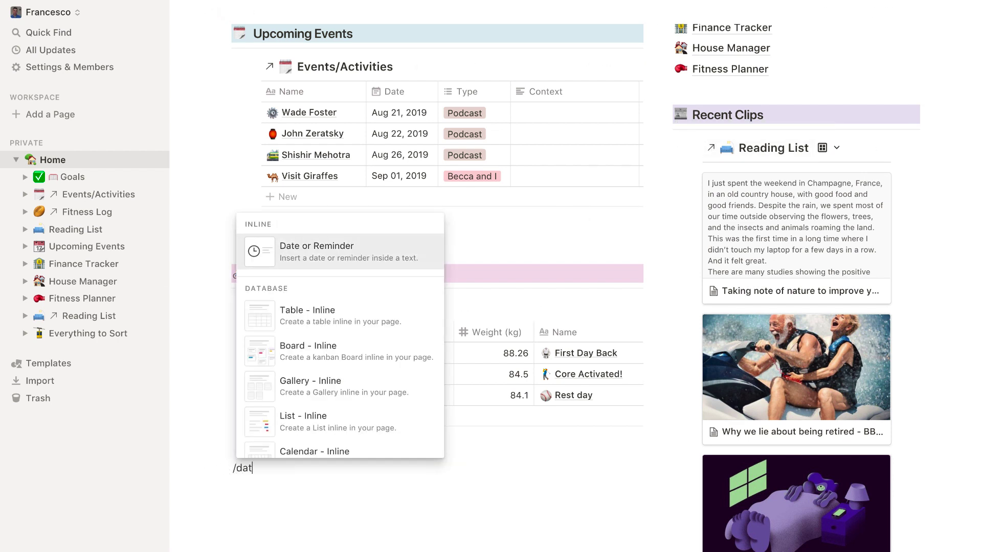
scroll(358, 409, down, 6)
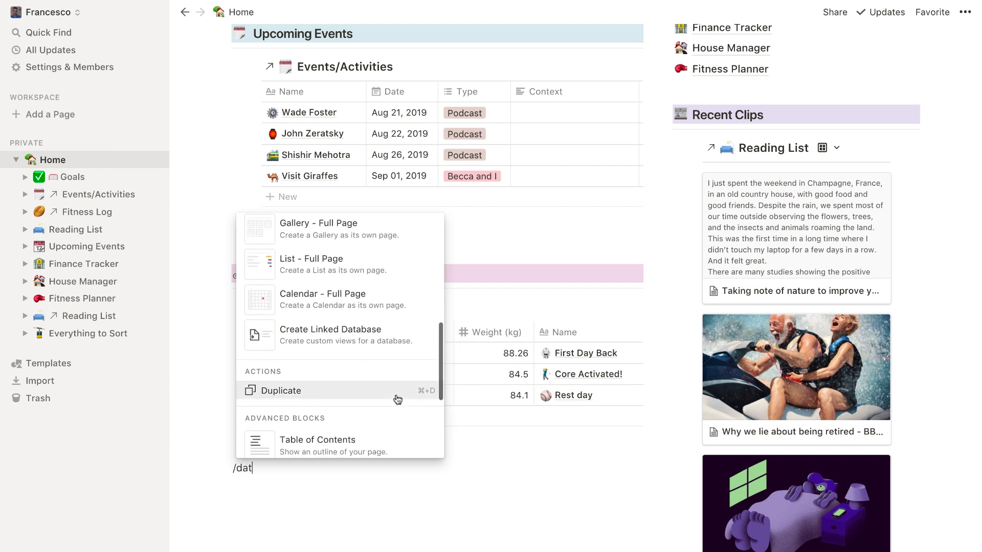
click(345, 343)
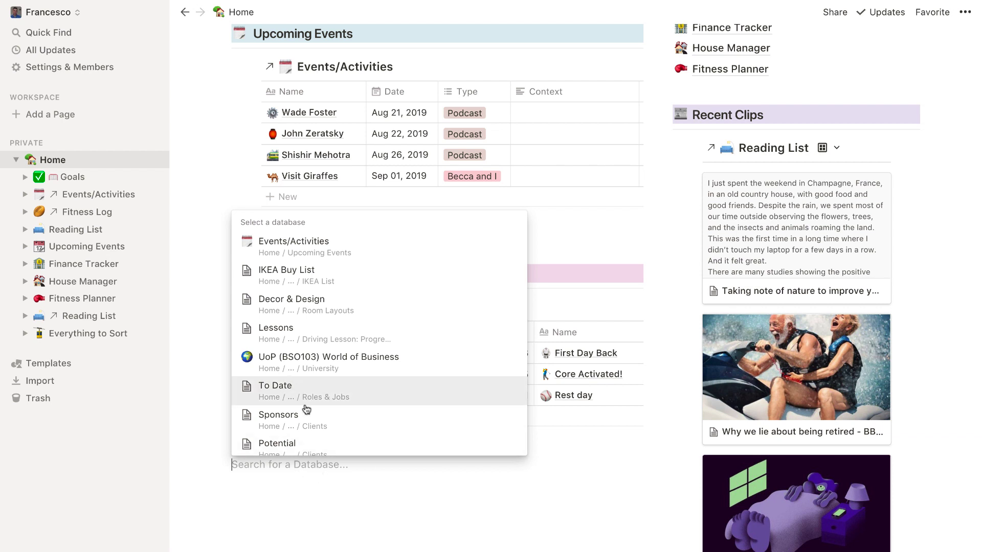
click(301, 452)
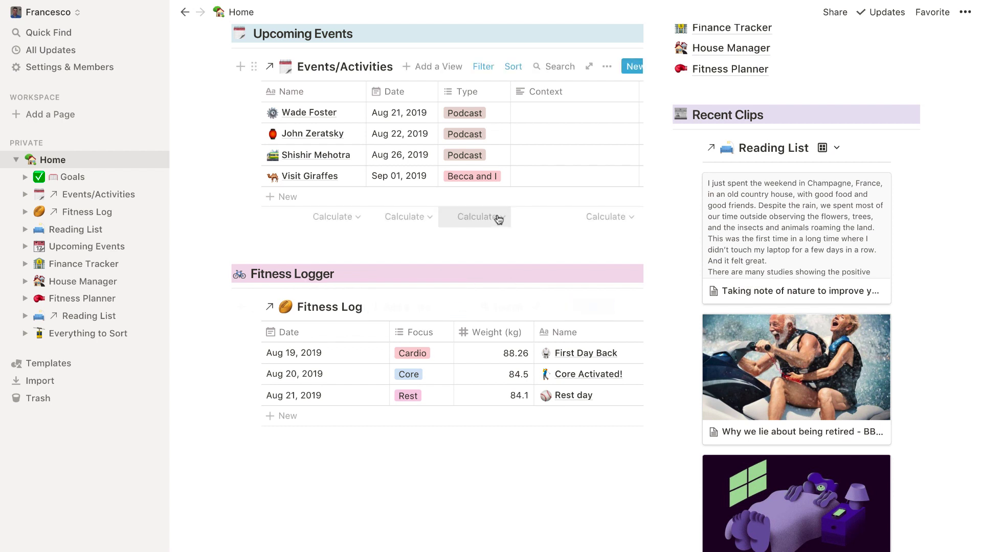
Return to the start of the Home page and look over its goals, upcoming events and quick access sections.
scroll(499, 215, up, 2)
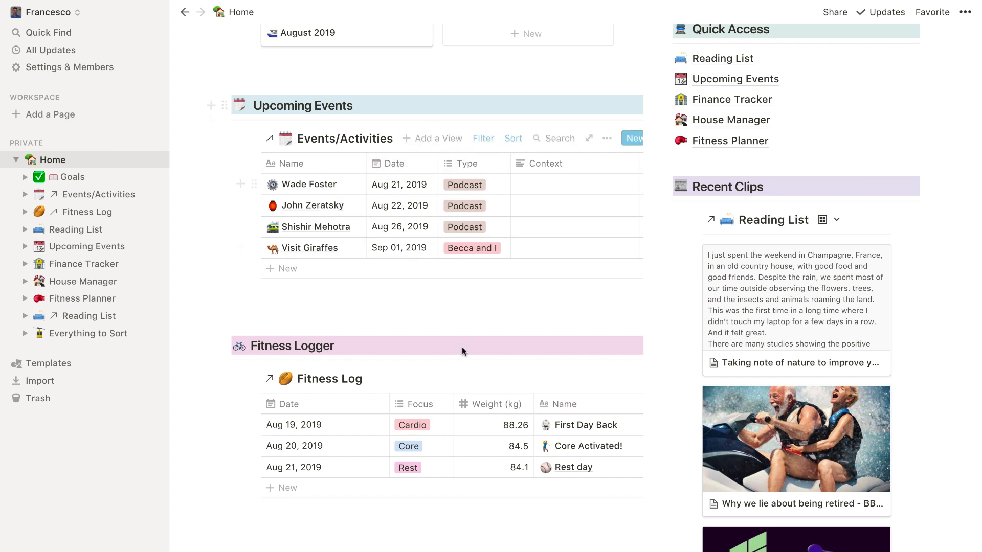
scroll(519, 265, up, 2)
scroll(521, 266, up, 5)
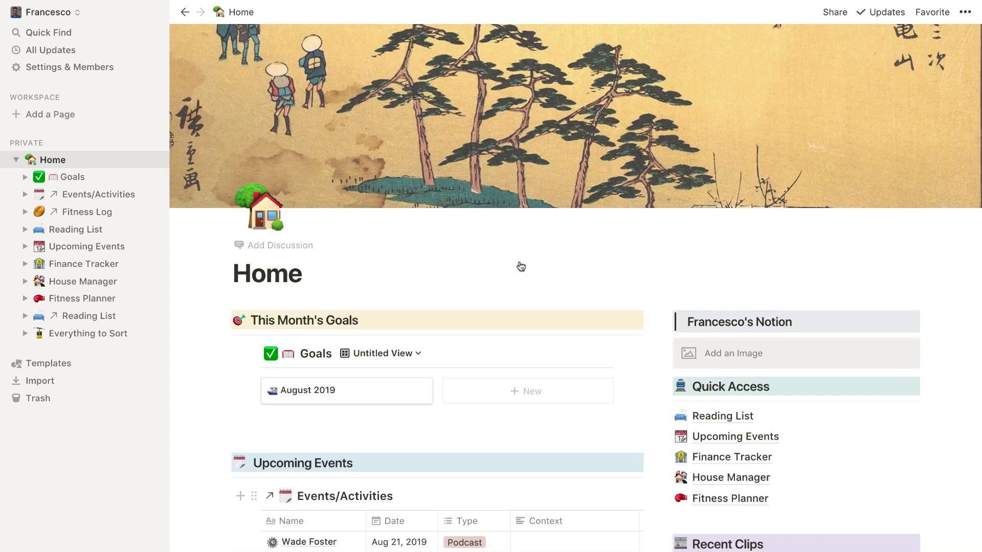
scroll(521, 266, down, 1)
scroll(520, 266, up, 1)
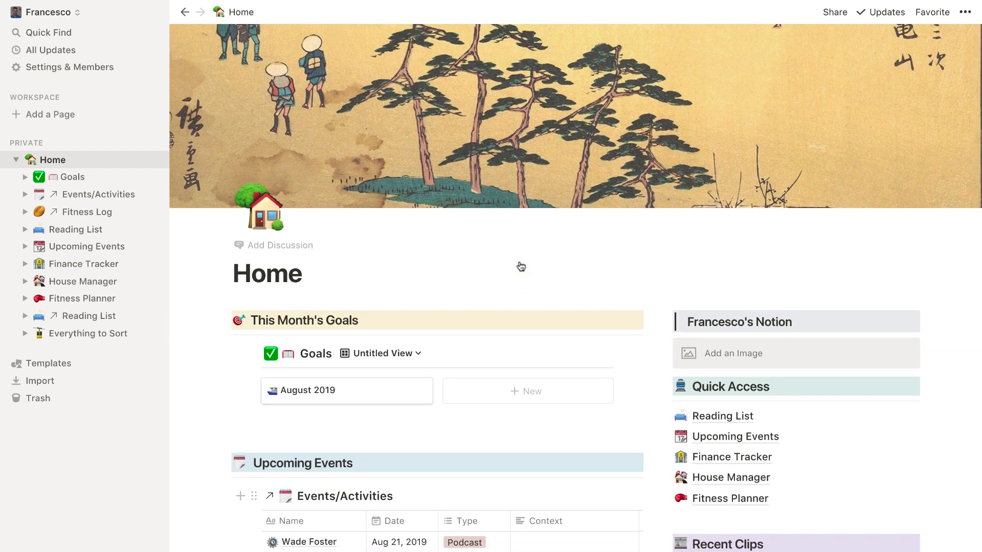